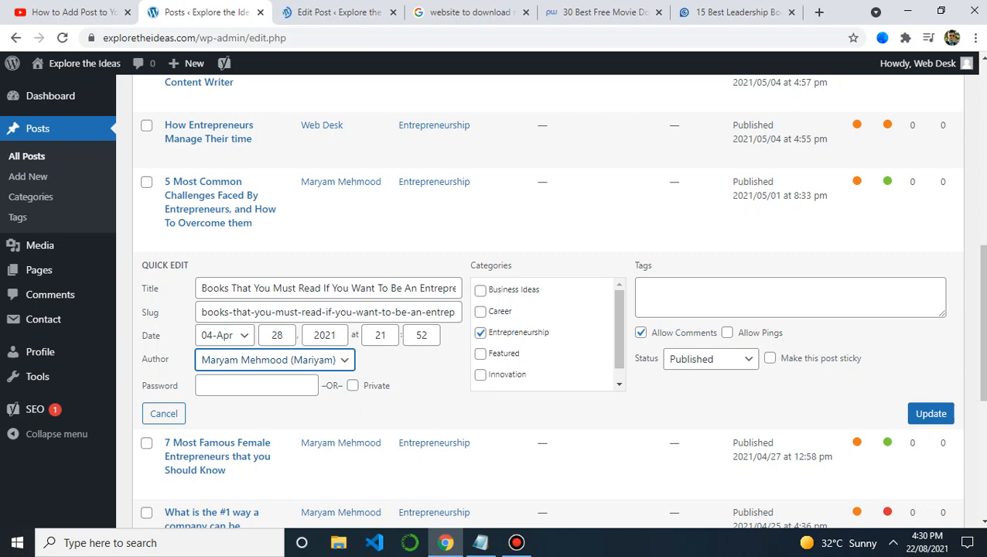
Step: Save the quick edit of the post "Books That You Must Read If You Want To Be An Entrepreneur" and check its full editor page
{"action": "left_click", "coordinate": [931, 414]}
{"action": "left_click", "coordinate": [339, 13]}
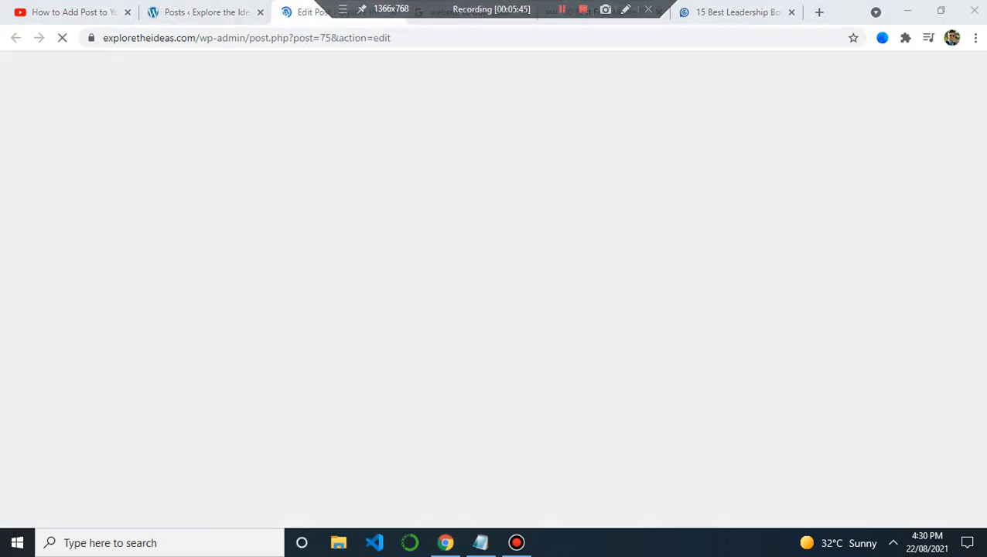
{"action": "left_click", "coordinate": [205, 13]}
{"action": "left_click", "coordinate": [335, 12]}
{"action": "left_click", "coordinate": [221, 13]}
{"action": "left_click", "coordinate": [334, 12]}
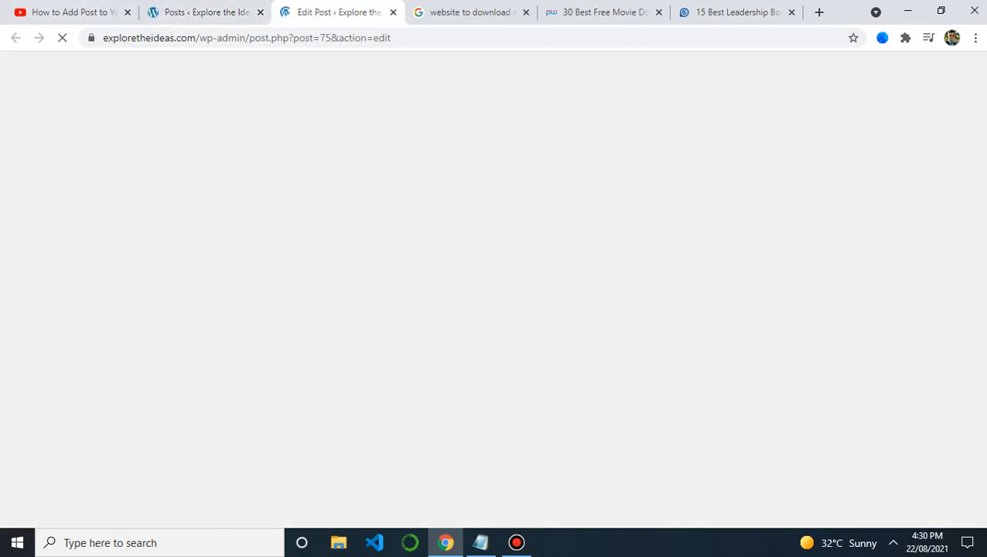
{"action": "left_click", "coordinate": [213, 12]}
Step: Examine the structure of PhoneWorld's "30 Best Free Movie Download Sites" article from the movie website search, declining its notifications
{"action": "left_click", "coordinate": [471, 13]}
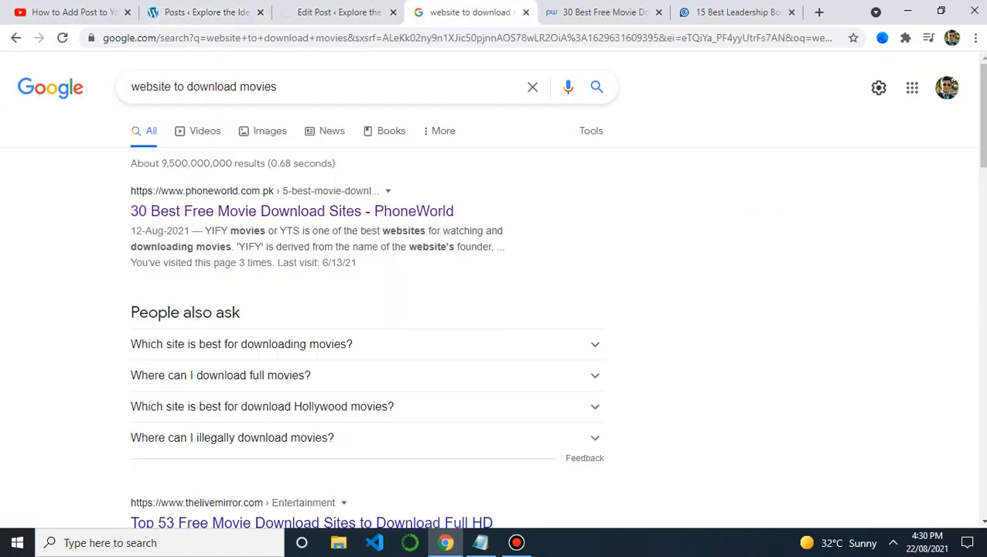
{"action": "left_click", "coordinate": [603, 12]}
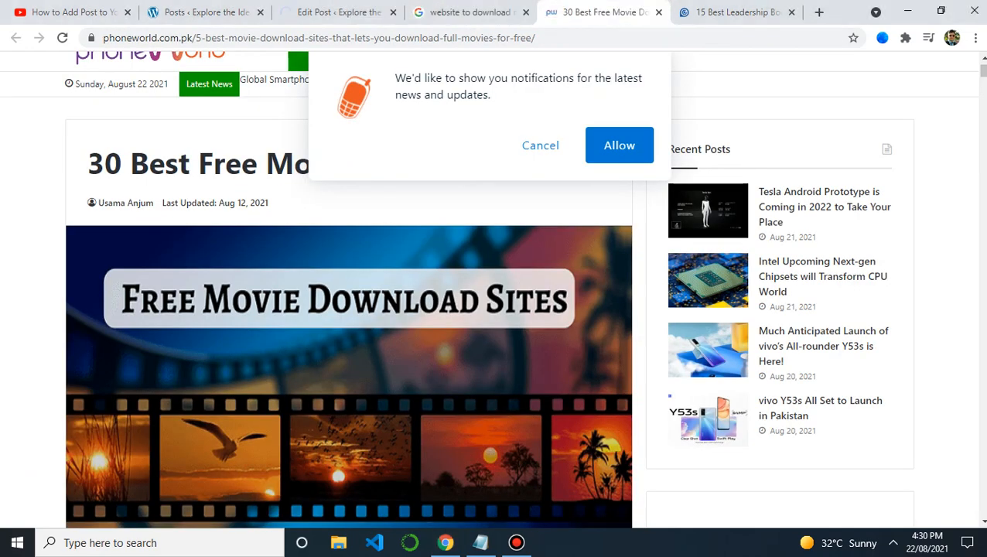
{"action": "left_click", "coordinate": [540, 145]}
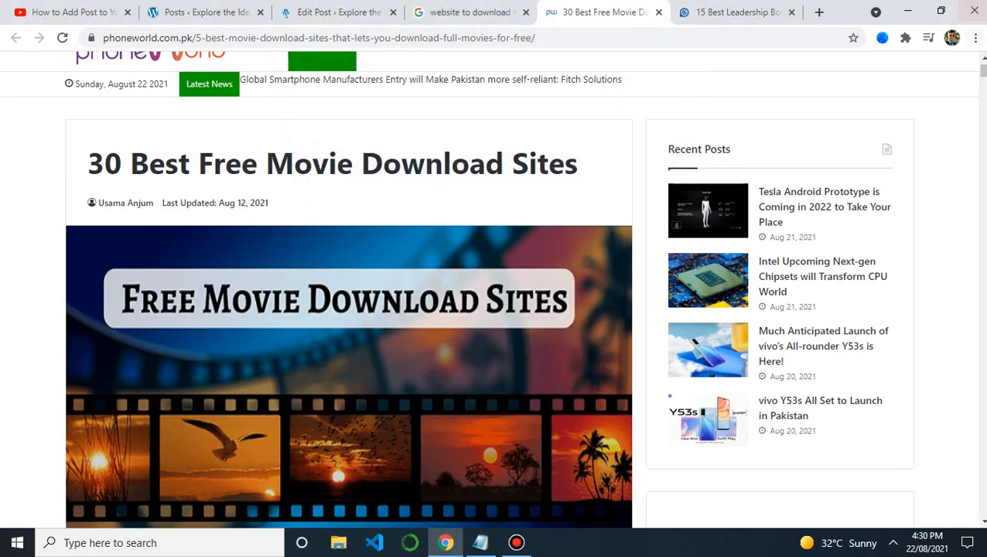
{"action": "scroll", "coordinate": [495, 287], "scroll_direction": "down", "scroll_amount": 6}
{"action": "scroll", "coordinate": [348, 290], "scroll_direction": "down", "scroll_amount": 20}
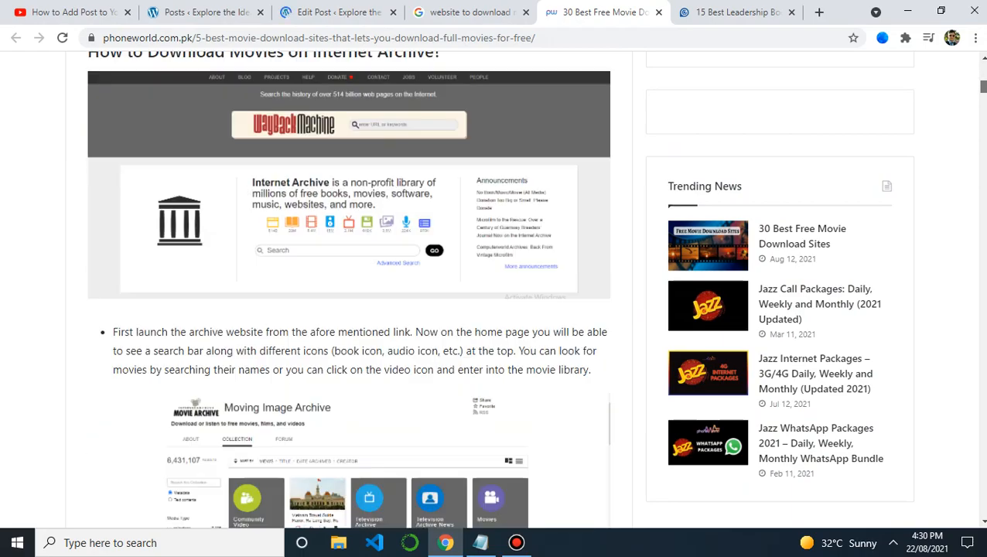
{"action": "scroll", "coordinate": [349, 290], "scroll_direction": "up", "scroll_amount": 15}
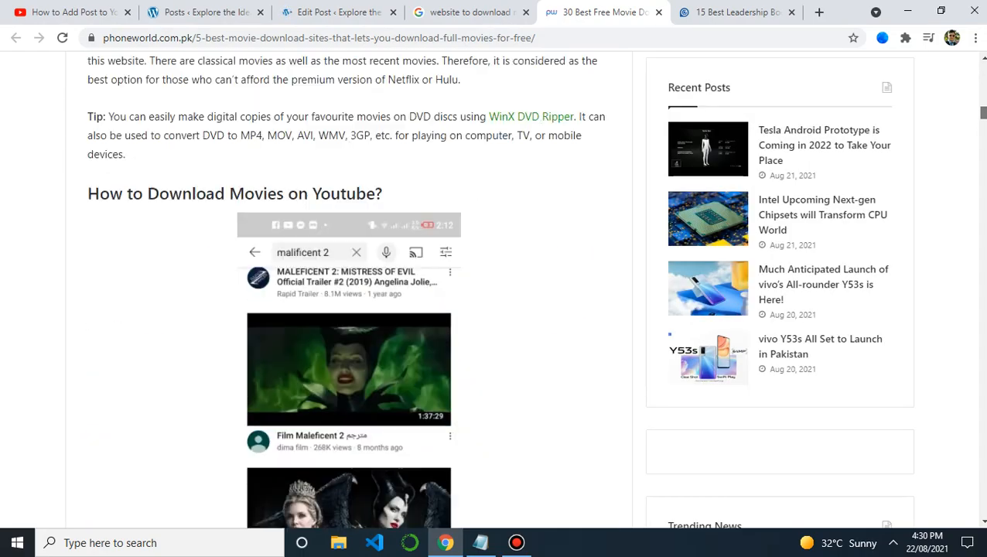
{"action": "scroll", "coordinate": [349, 290], "scroll_direction": "up", "scroll_amount": 10}
{"action": "scroll", "coordinate": [348, 291], "scroll_direction": "down", "scroll_amount": 14}
{"action": "scroll", "coordinate": [349, 291], "scroll_direction": "up", "scroll_amount": 4}
{"action": "scroll", "coordinate": [348, 290], "scroll_direction": "down", "scroll_amount": 18}
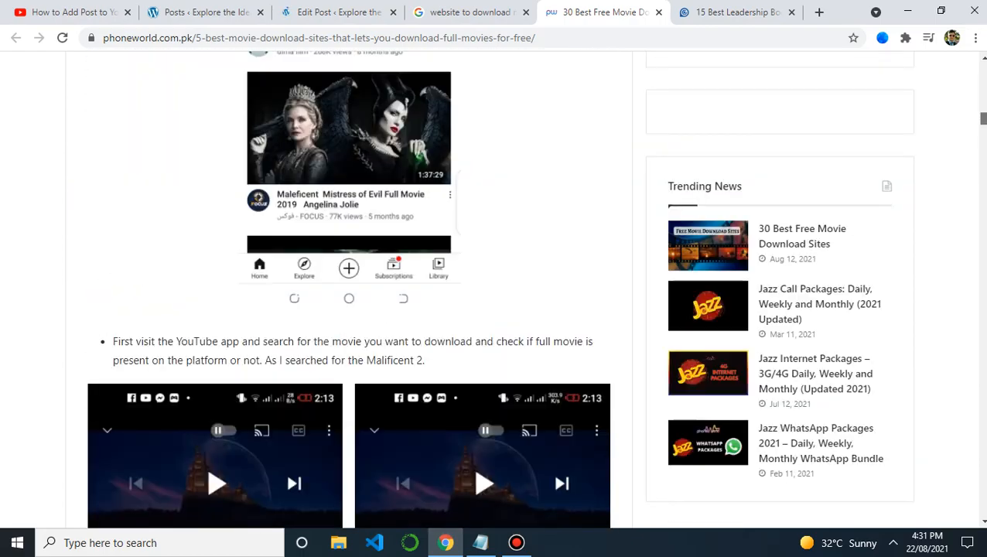
{"action": "scroll", "coordinate": [348, 290], "scroll_direction": "down", "scroll_amount": 15}
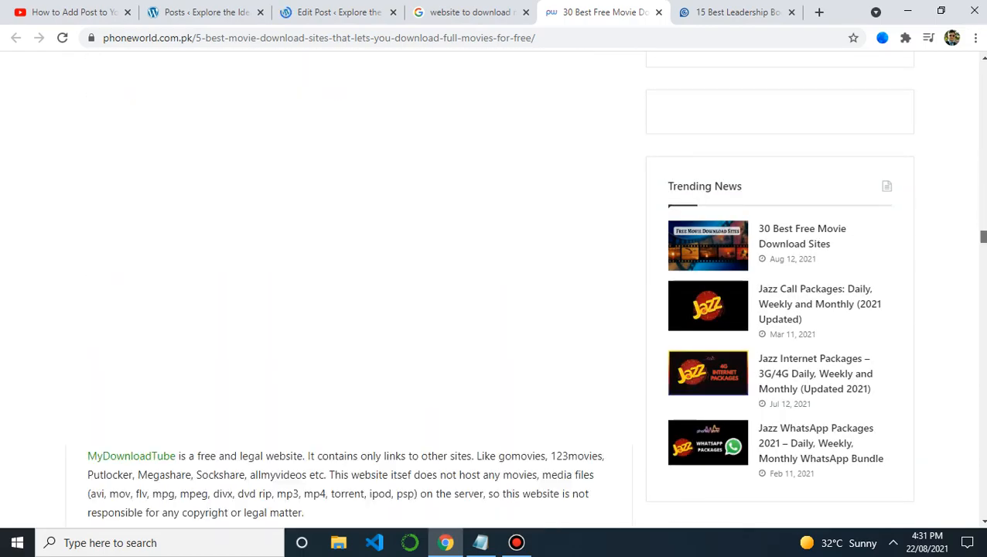
{"action": "scroll", "coordinate": [349, 290], "scroll_direction": "down", "scroll_amount": 20}
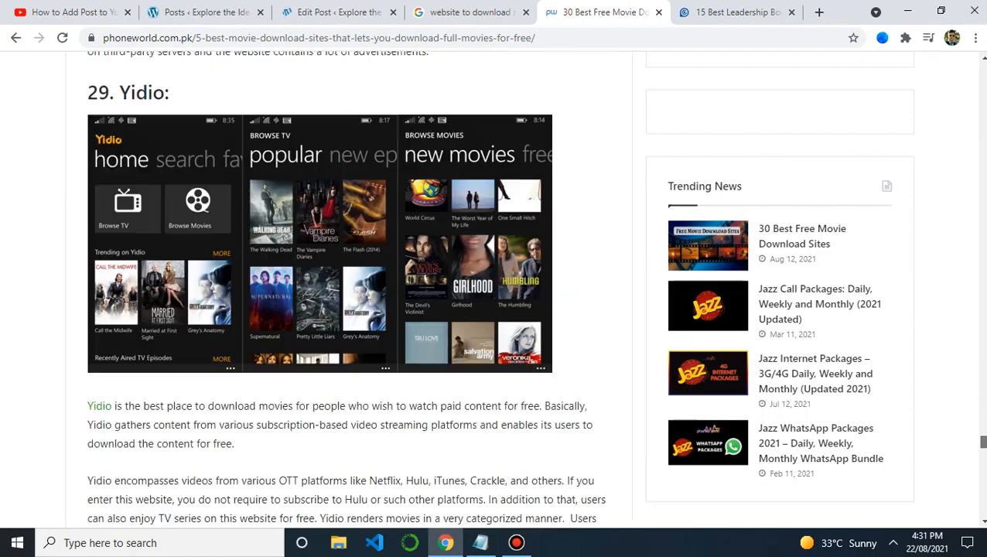
{"action": "left_click_drag", "start_coordinate": [983, 442], "coordinate": [983, 76]}
Step: Dismiss the free guide popup on the Lifehack leadership books article and look through the article
{"action": "key", "text": "ctrl+Tab"}
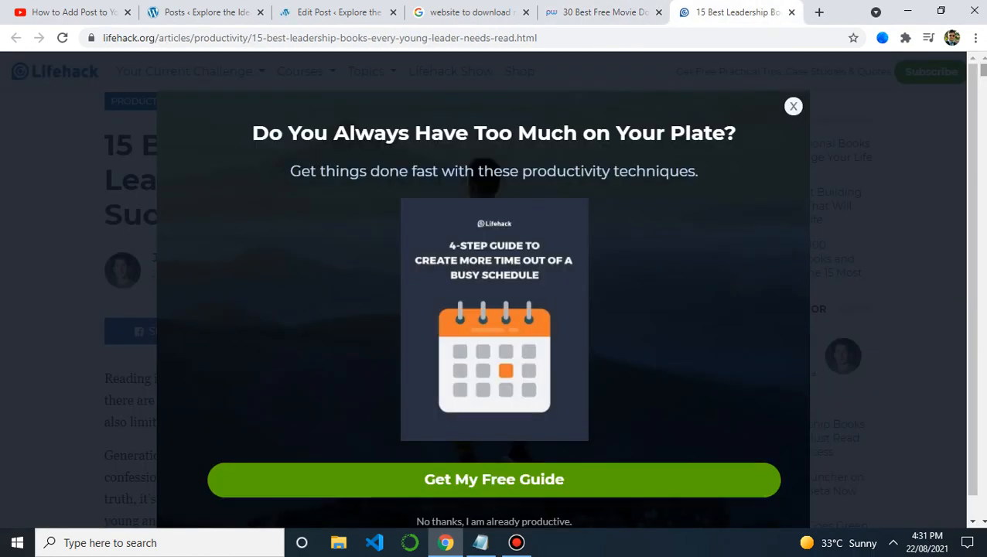
{"action": "left_click", "coordinate": [793, 106]}
{"action": "left_click_drag", "start_coordinate": [983, 71], "coordinate": [983, 176]}
Step: Return to the entrepreneur books post's editor and inspect its title, introductory paragraphs and the Also Read link
{"action": "left_click", "coordinate": [338, 12]}
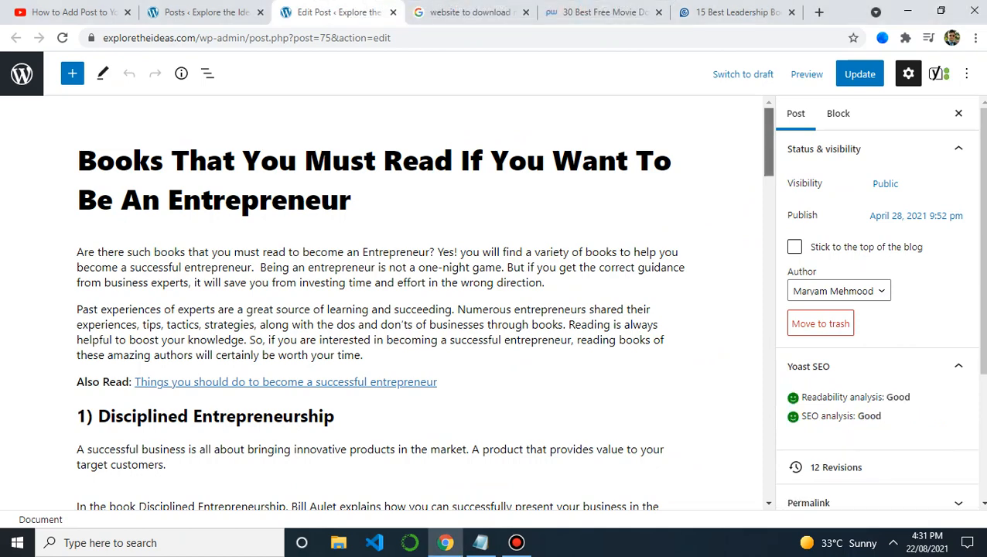
{"action": "scroll", "coordinate": [418, 302], "scroll_direction": "down", "scroll_amount": 1}
{"action": "left_click_drag", "start_coordinate": [769, 148], "coordinate": [769, 146]}
{"action": "left_click", "coordinate": [352, 169]}
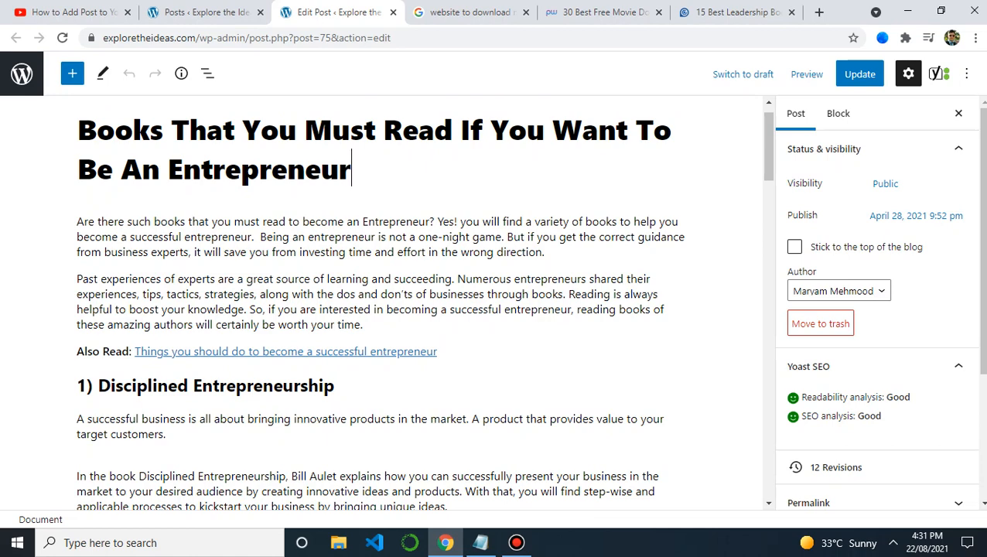
{"action": "left_click", "coordinate": [283, 251]}
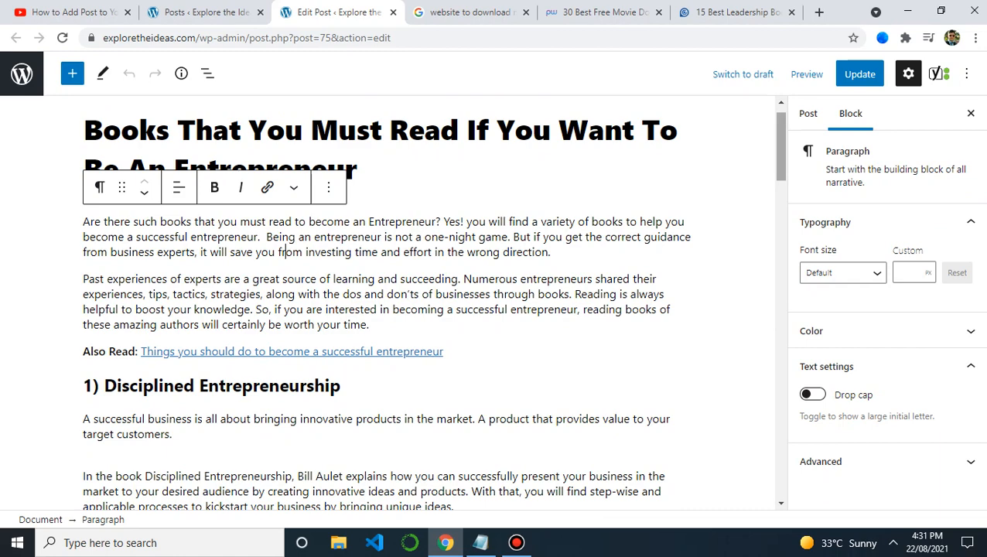
{"action": "scroll", "coordinate": [433, 302], "scroll_direction": "down", "scroll_amount": 2}
{"action": "left_click", "coordinate": [372, 228]}
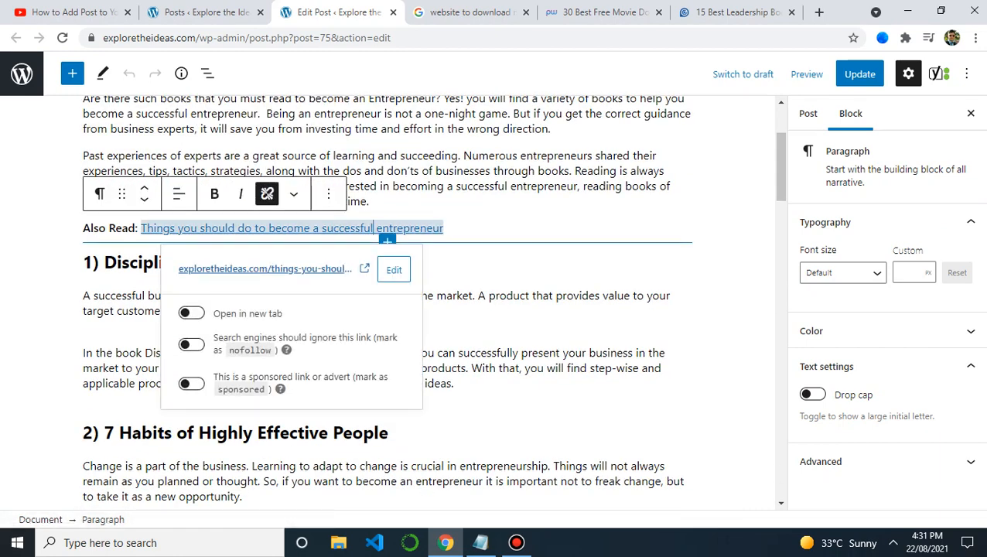
{"action": "left_click", "coordinate": [370, 202]}
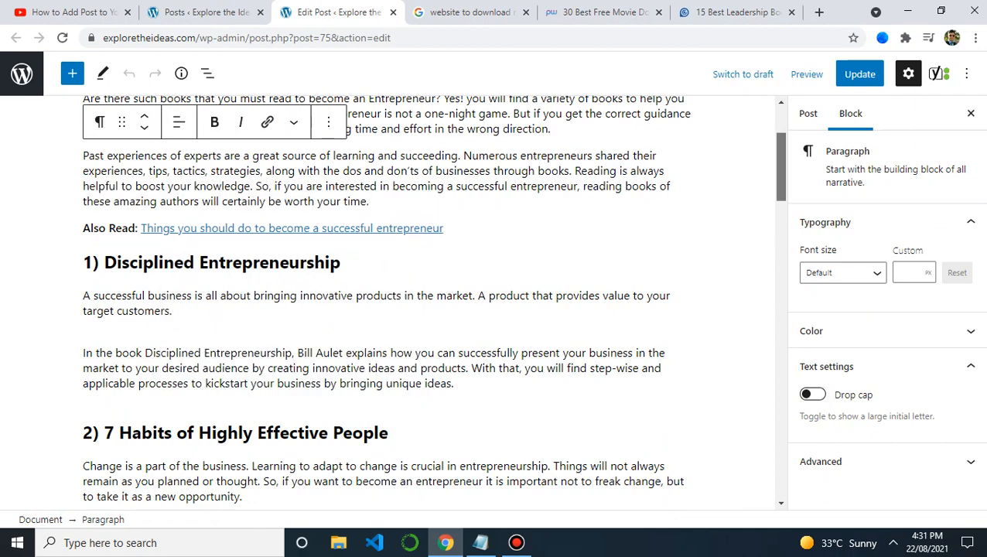
Step: Inspect the "1) Disciplined Entrepreneurship" heading and following book sections, and compare them with the PhoneWorld movie sites article
{"action": "scroll", "coordinate": [434, 302], "scroll_direction": "down", "scroll_amount": 1}
{"action": "left_click", "coordinate": [341, 231]}
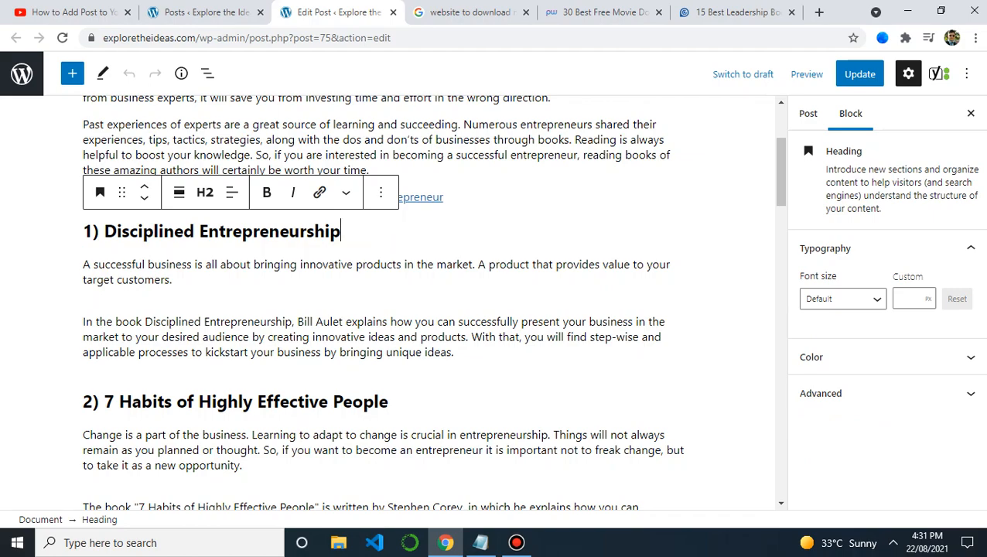
{"action": "scroll", "coordinate": [433, 301], "scroll_direction": "down", "scroll_amount": 3}
{"action": "scroll", "coordinate": [433, 302], "scroll_direction": "down", "scroll_amount": 4}
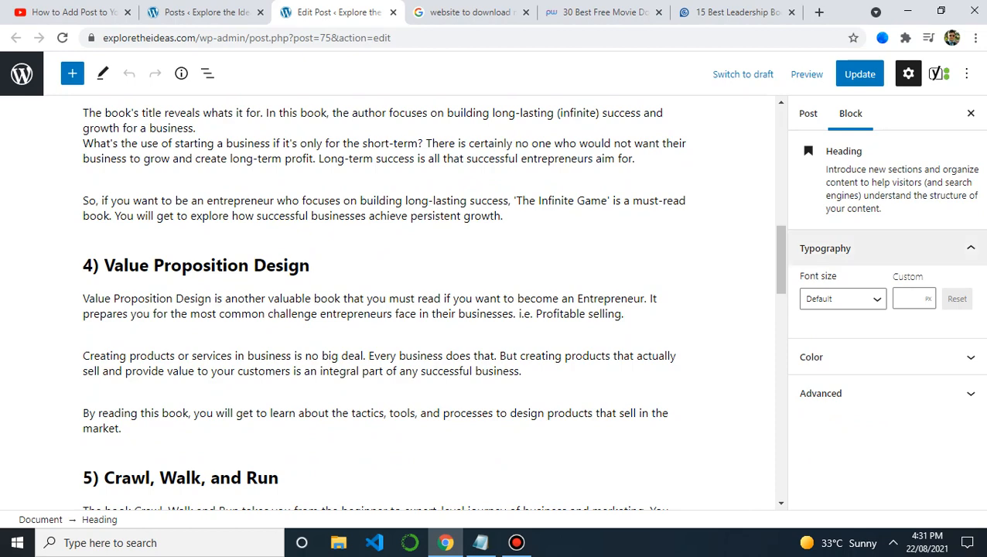
{"action": "left_click", "coordinate": [603, 11]}
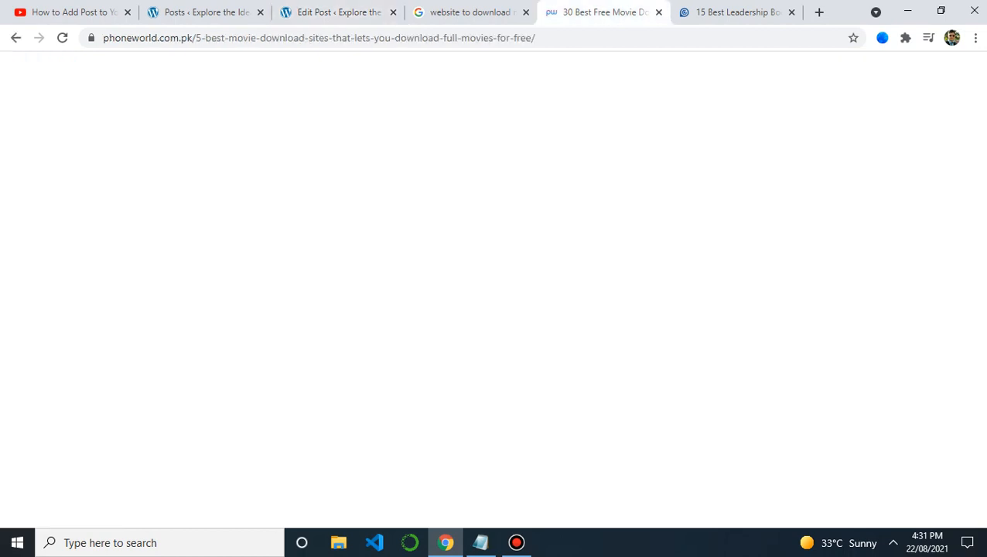
{"action": "scroll", "coordinate": [348, 294], "scroll_direction": "down", "scroll_amount": 12}
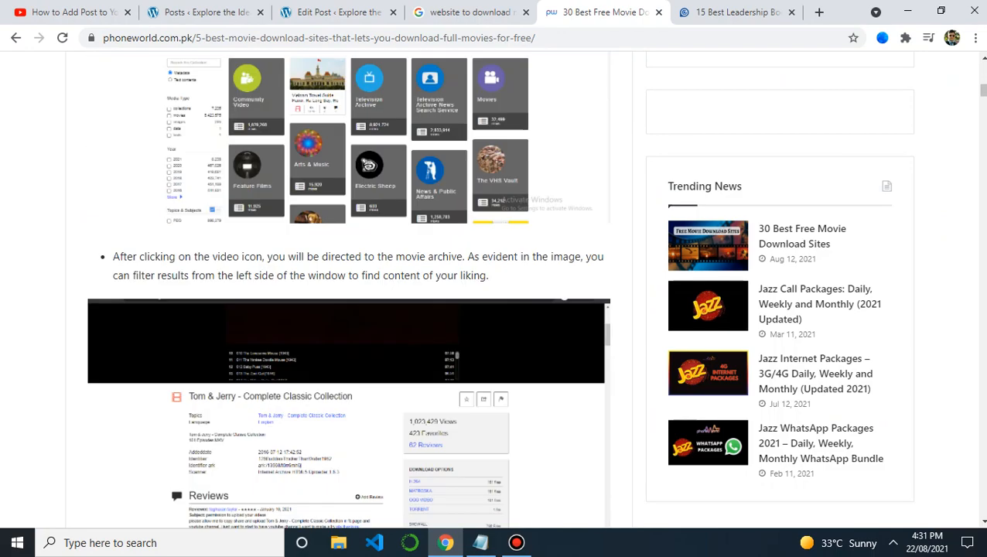
Step: Return to the books post and examine its sections from "4) Value Proposition Design" to the closing Verdict
{"action": "left_click", "coordinate": [356, 12]}
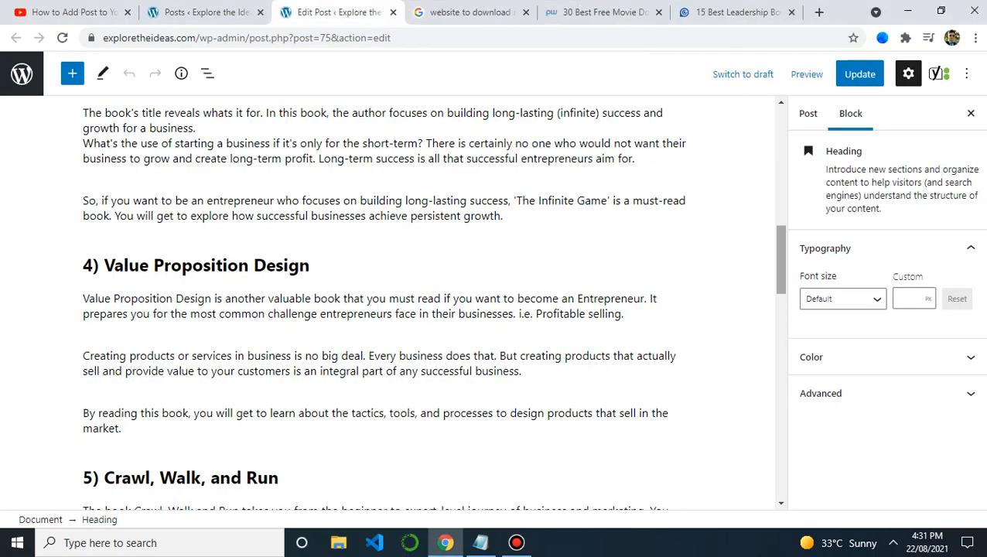
{"action": "scroll", "coordinate": [433, 302], "scroll_direction": "down", "scroll_amount": 1}
{"action": "left_click", "coordinate": [310, 186]}
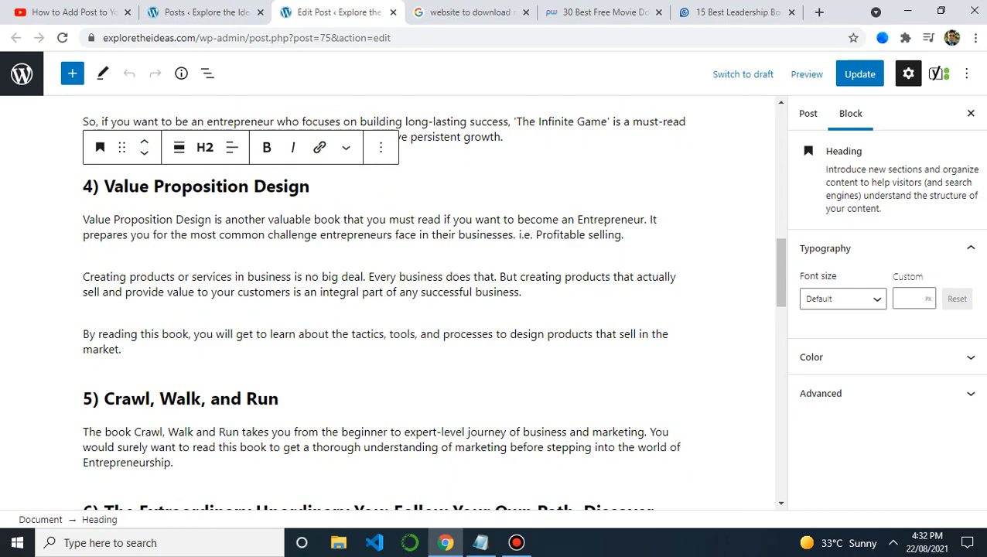
{"action": "scroll", "coordinate": [433, 302], "scroll_direction": "down", "scroll_amount": 2}
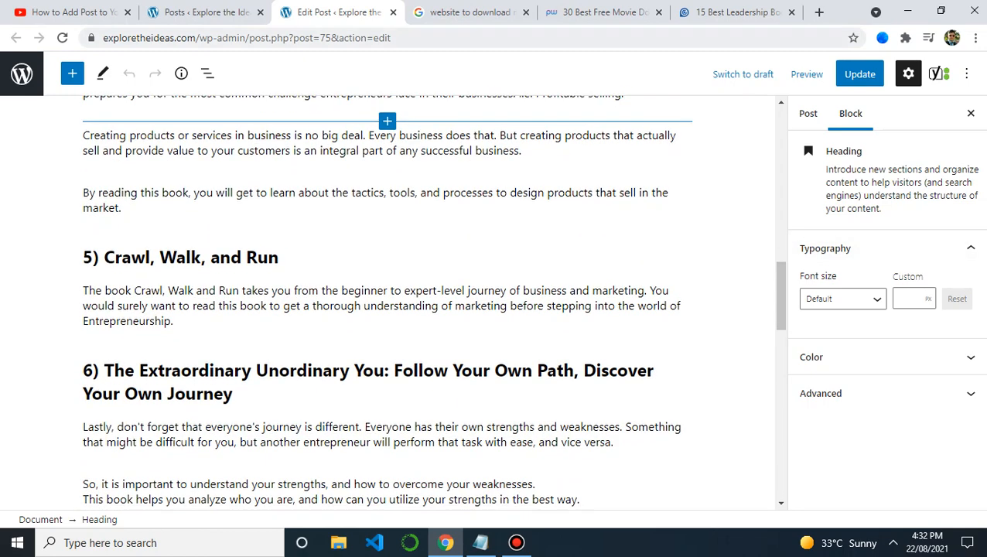
{"action": "scroll", "coordinate": [433, 301], "scroll_direction": "down", "scroll_amount": 3}
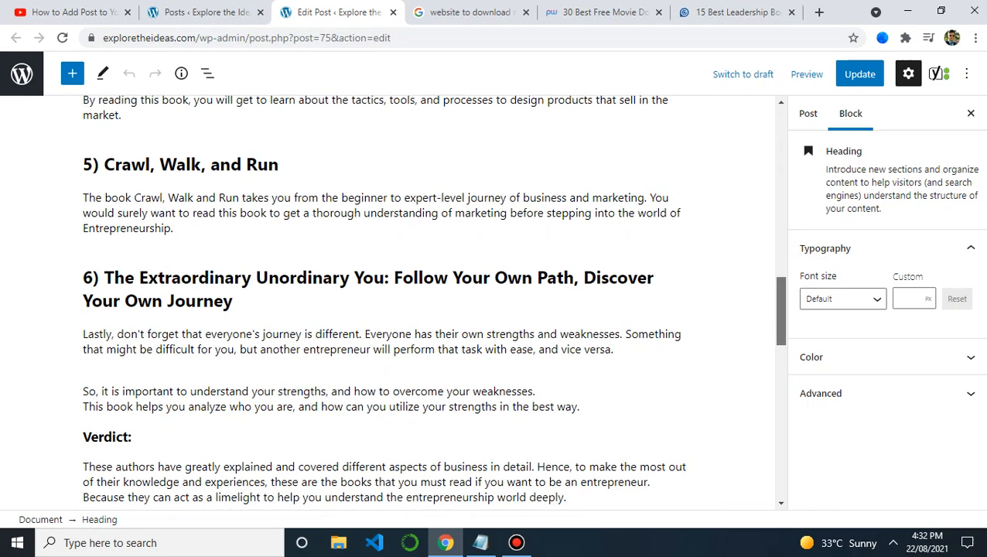
{"action": "scroll", "coordinate": [433, 301], "scroll_direction": "down", "scroll_amount": 1}
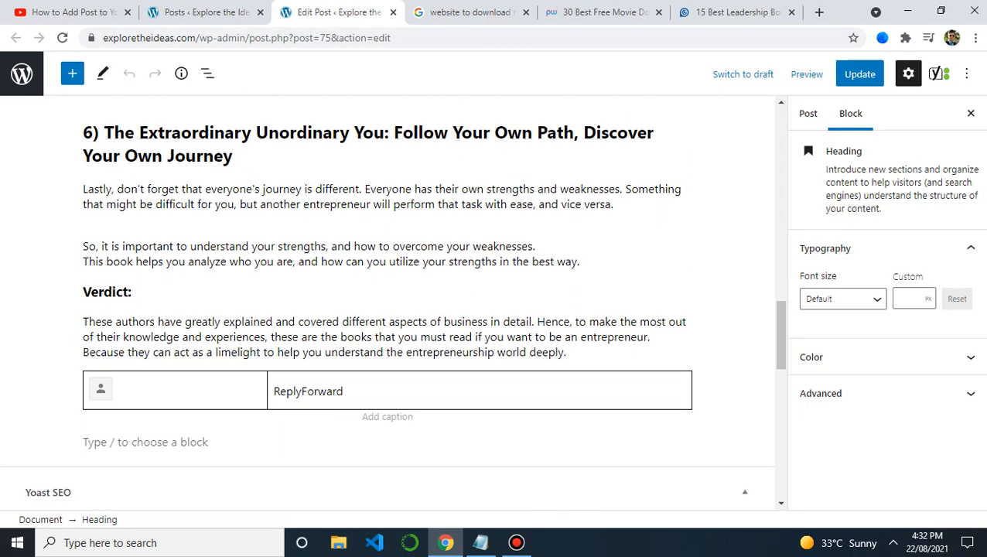
Step: Review the books post again from its title and introduction through the numbered book sections to the Verdict
{"action": "left_click_drag", "start_coordinate": [782, 335], "coordinate": [782, 142]}
{"action": "left_click", "coordinate": [273, 267]}
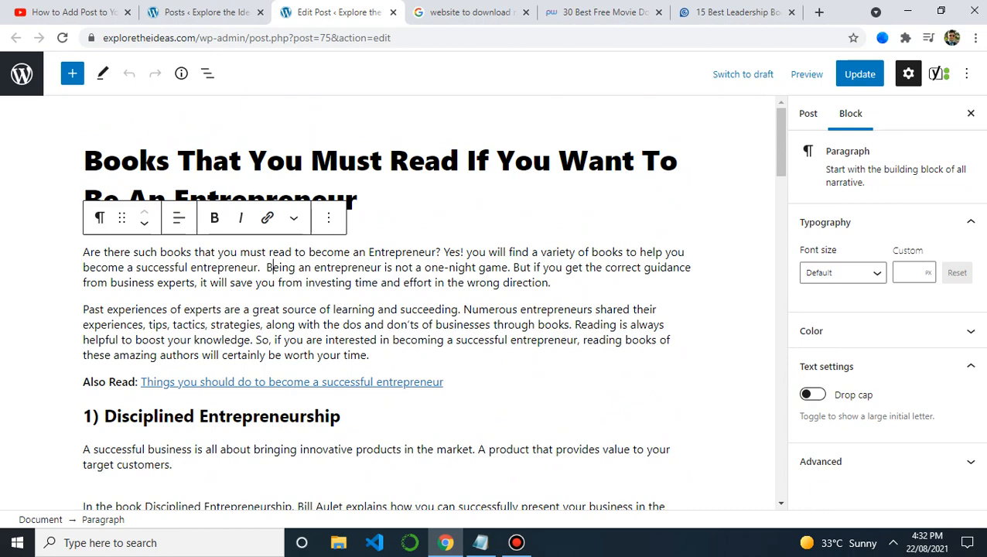
{"action": "left_click", "coordinate": [206, 160]}
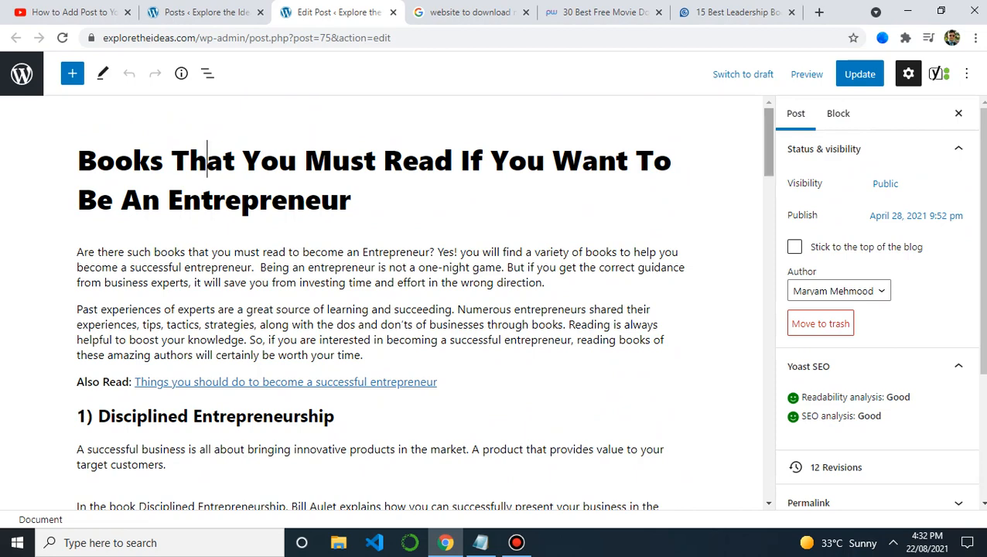
{"action": "scroll", "coordinate": [207, 161], "scroll_direction": "down", "scroll_amount": 2}
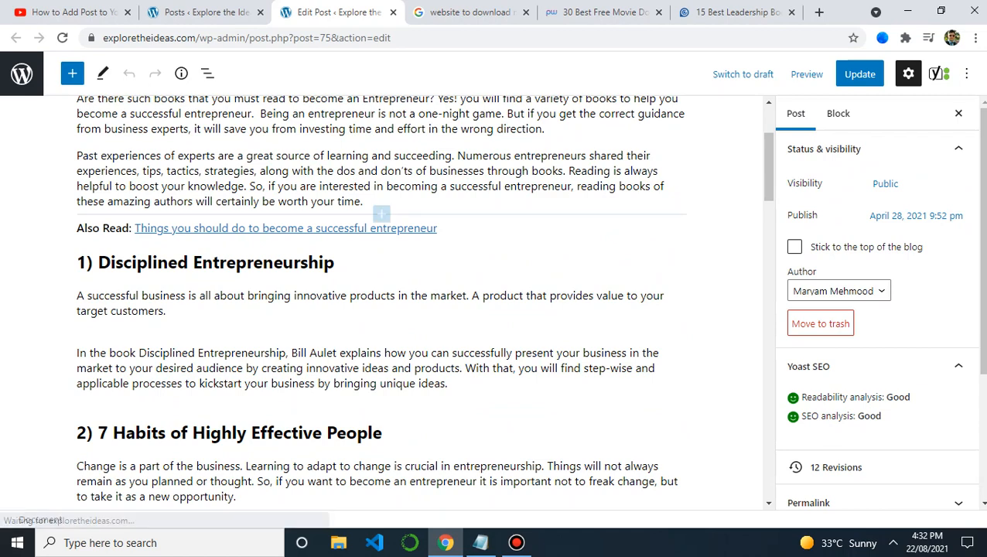
{"action": "scroll", "coordinate": [206, 161], "scroll_direction": "up", "scroll_amount": 2}
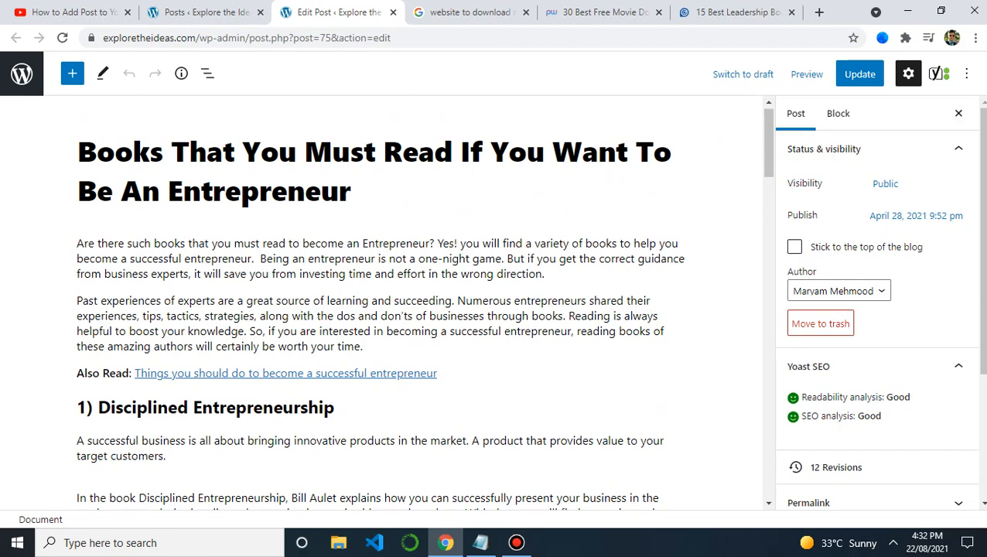
{"action": "scroll", "coordinate": [424, 307], "scroll_direction": "down", "scroll_amount": 3}
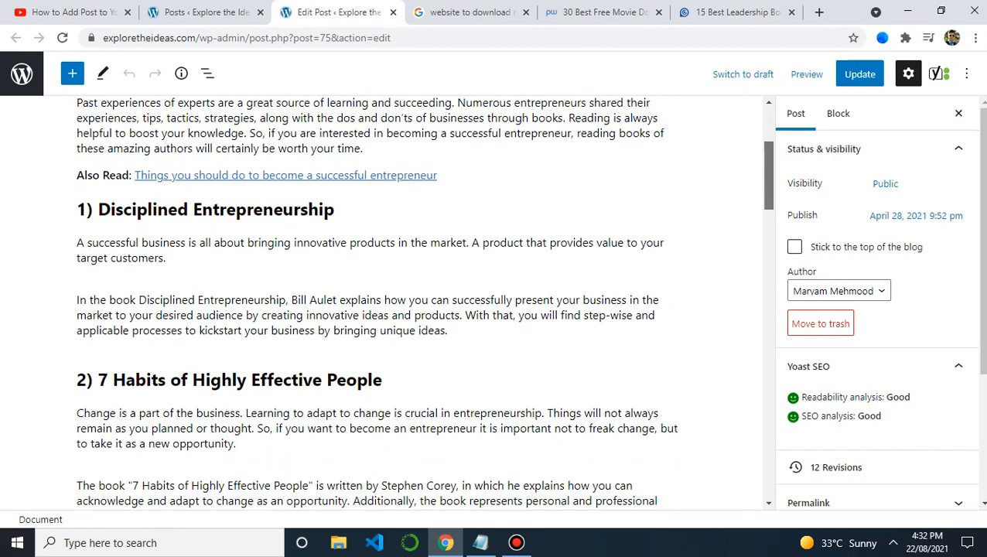
{"action": "scroll", "coordinate": [424, 302], "scroll_direction": "down", "scroll_amount": 1}
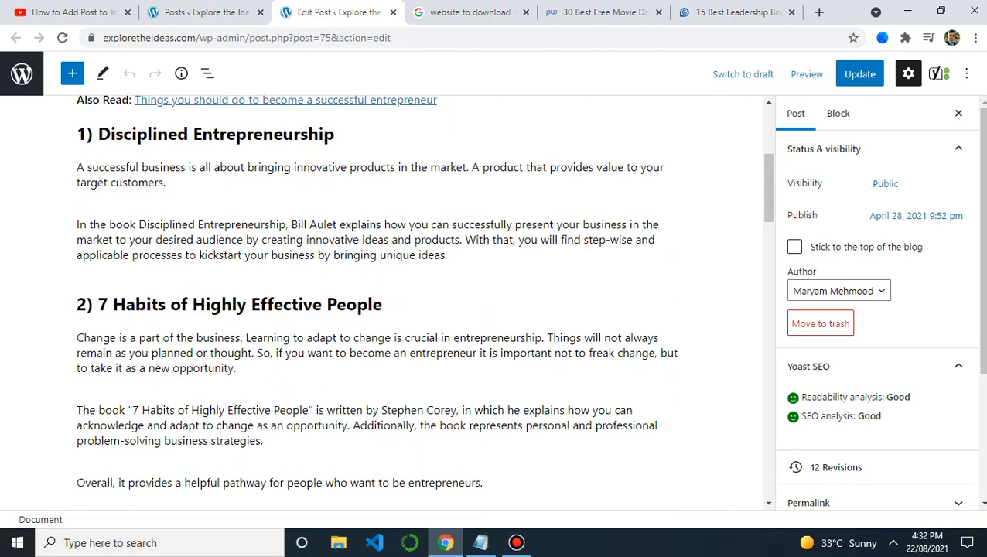
{"action": "scroll", "coordinate": [424, 301], "scroll_direction": "up", "scroll_amount": 4}
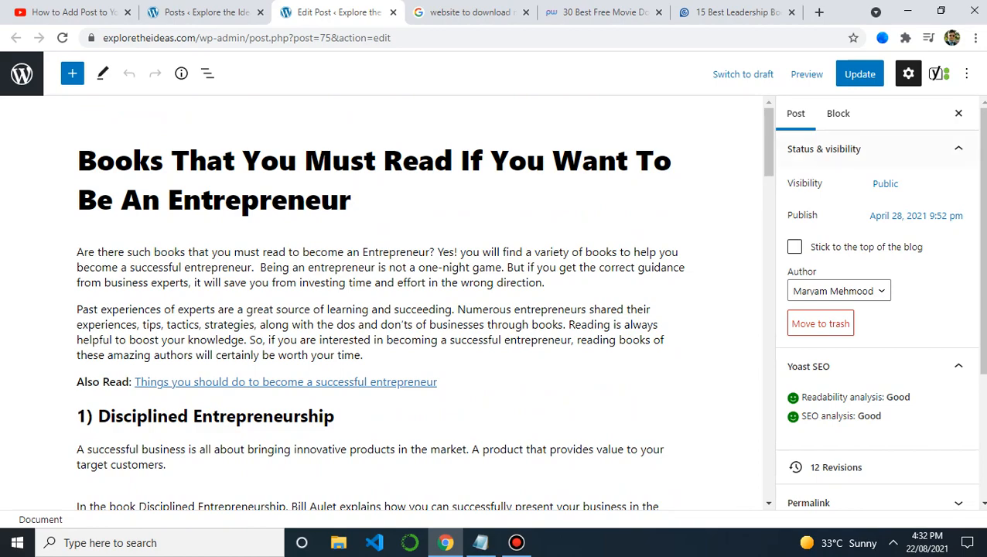
{"action": "scroll", "coordinate": [423, 308], "scroll_direction": "down", "scroll_amount": 1}
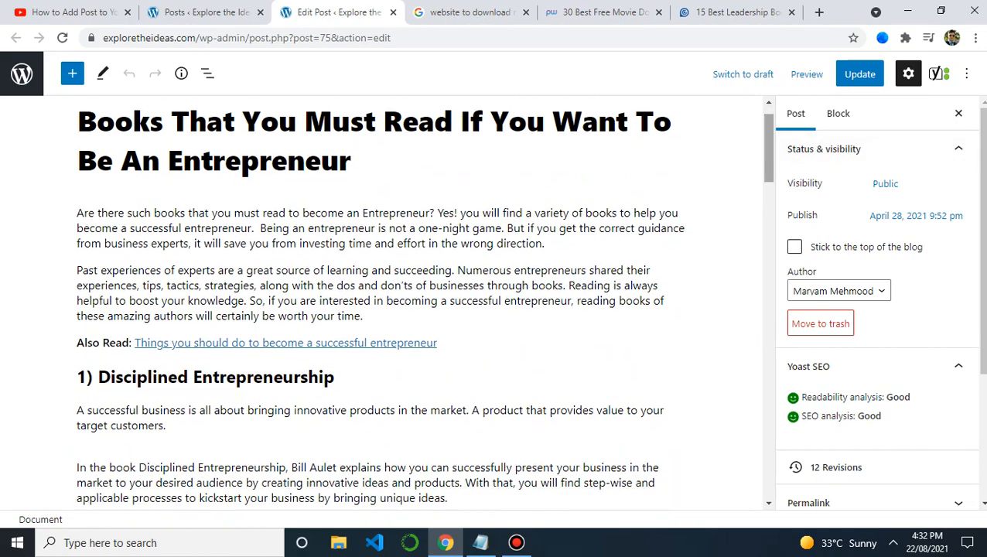
{"action": "scroll", "coordinate": [424, 302], "scroll_direction": "down", "scroll_amount": 3}
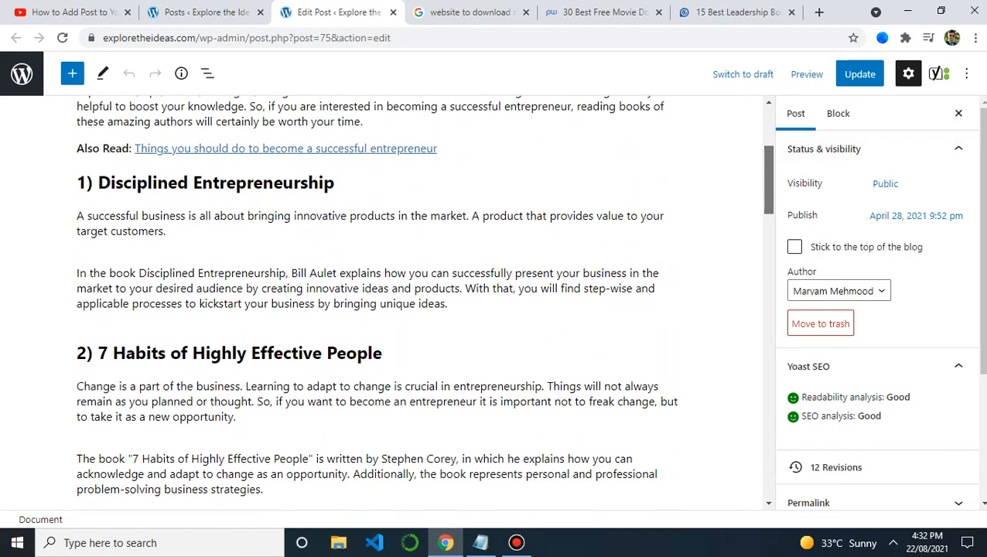
{"action": "scroll", "coordinate": [424, 302], "scroll_direction": "down", "scroll_amount": 14}
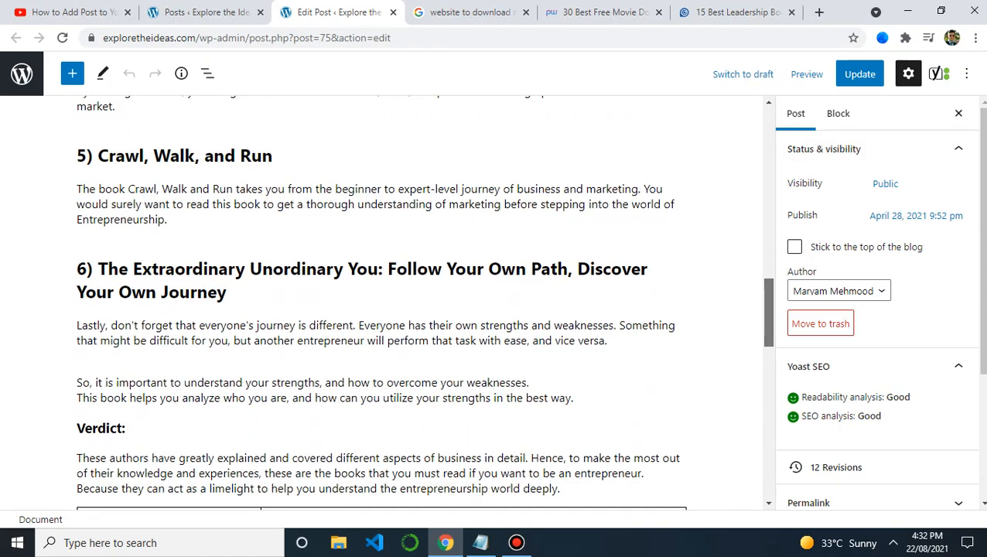
Step: Return to the books post's title and introduction, collapse the Yoast SEO summary in the post settings, and open the full Yoast SEO analysis
{"action": "scroll", "coordinate": [424, 302], "scroll_direction": "up", "scroll_amount": 14}
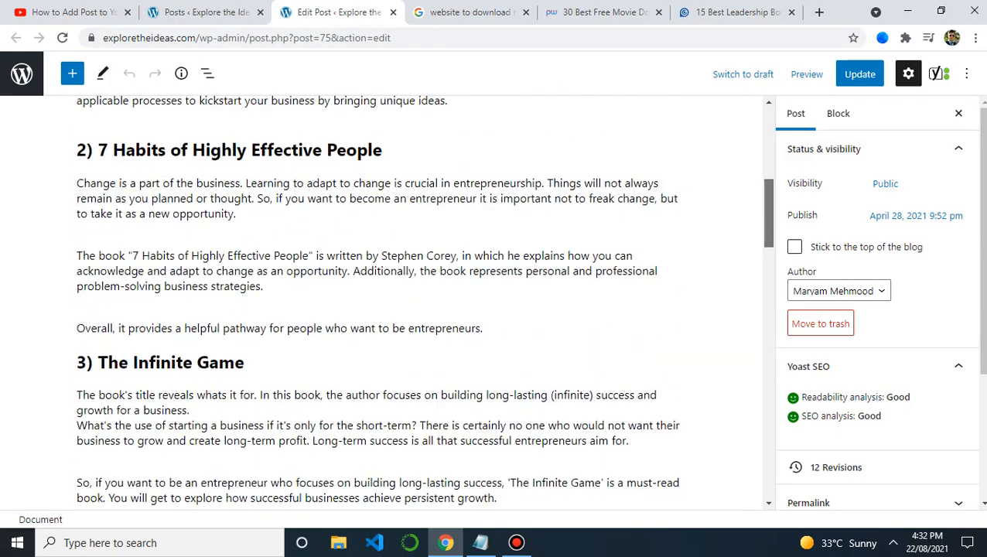
{"action": "scroll", "coordinate": [424, 302], "scroll_direction": "up", "scroll_amount": 4}
{"action": "scroll", "coordinate": [878, 310], "scroll_direction": "down", "scroll_amount": 1}
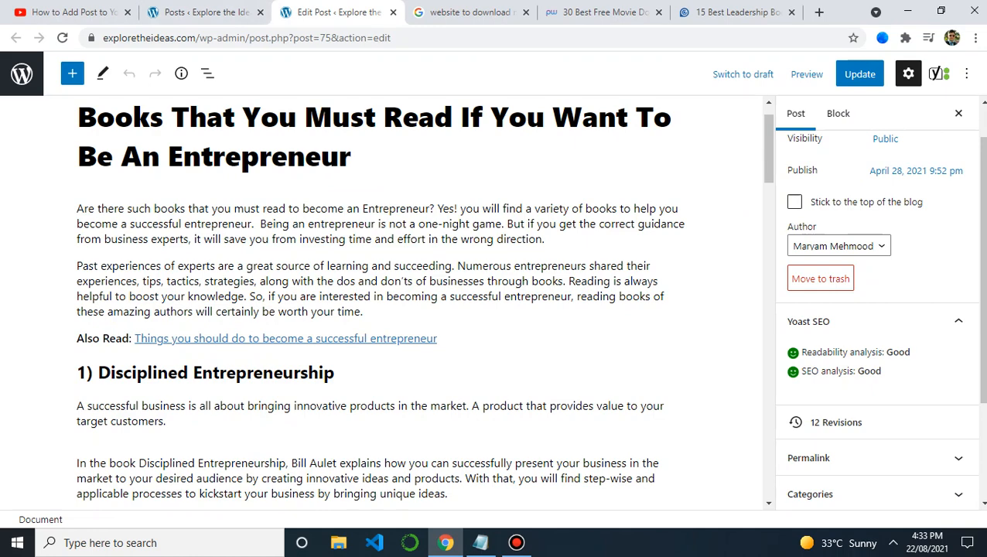
{"action": "left_click", "coordinate": [835, 321]}
{"action": "scroll", "coordinate": [836, 309], "scroll_direction": "down", "scroll_amount": 2}
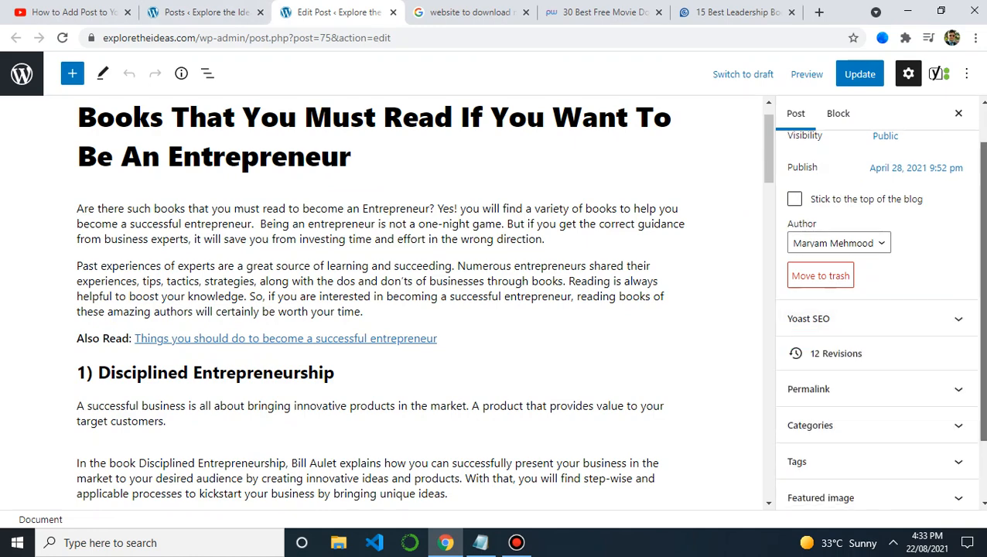
{"action": "scroll", "coordinate": [874, 309], "scroll_direction": "up", "scroll_amount": 3}
{"action": "left_click", "coordinate": [939, 73]}
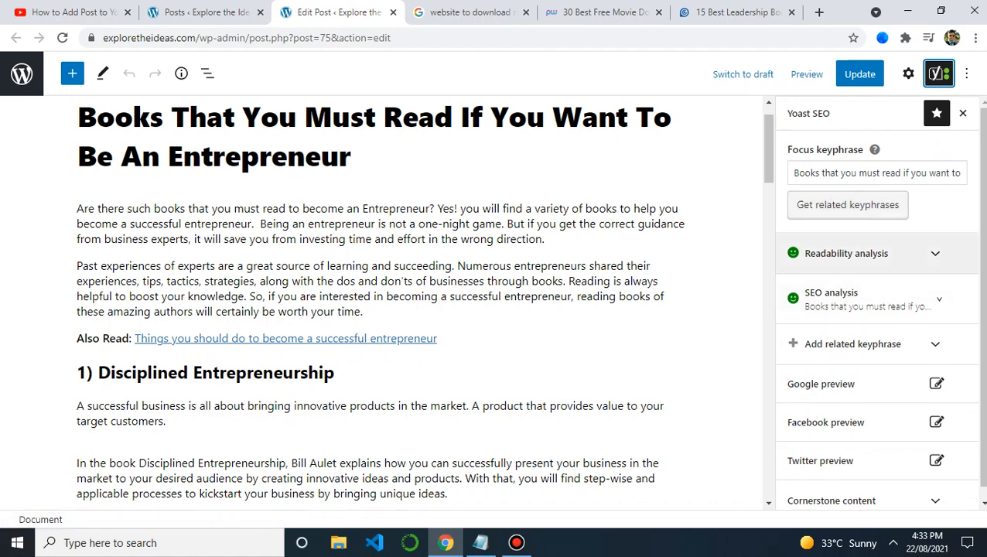
Step: Expand the Yoast readability analysis and review its improvements and good results for the post
{"action": "left_click", "coordinate": [846, 253]}
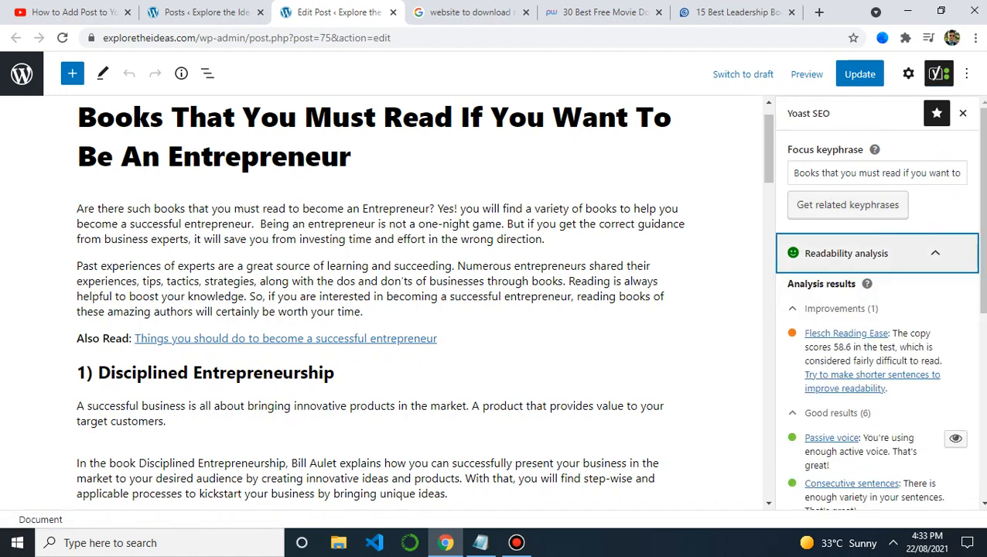
{"action": "scroll", "coordinate": [874, 309], "scroll_direction": "down", "scroll_amount": 4}
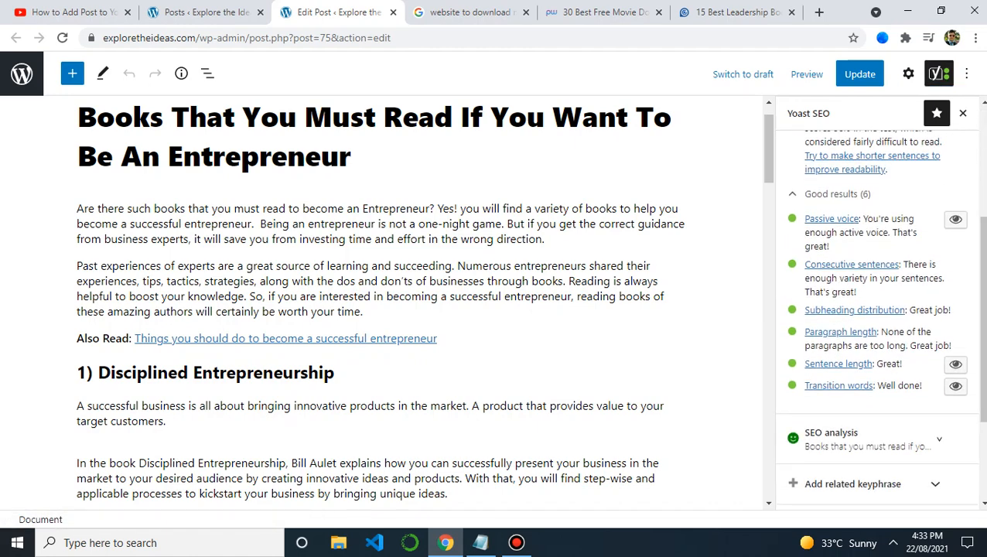
{"action": "scroll", "coordinate": [874, 309], "scroll_direction": "up", "scroll_amount": 3}
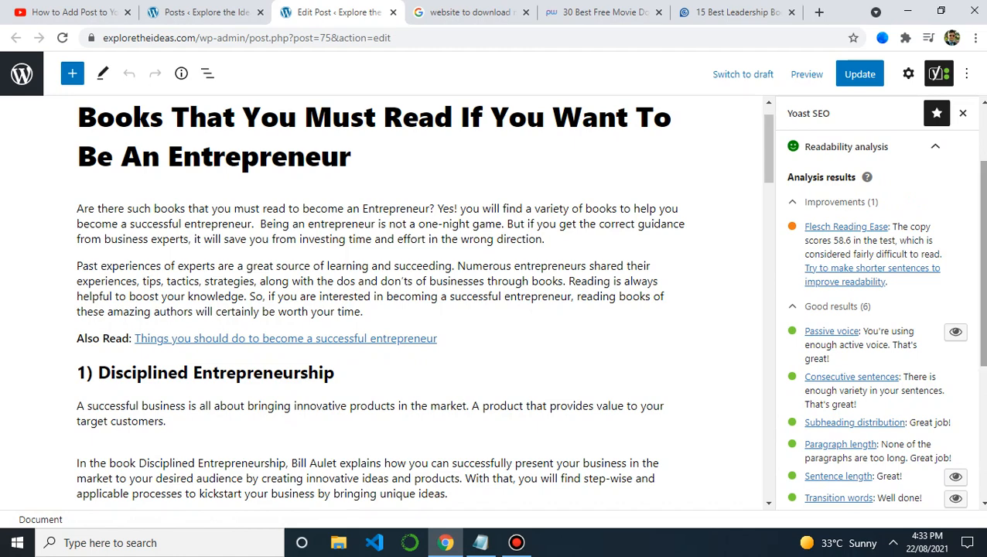
{"action": "scroll", "coordinate": [882, 317], "scroll_direction": "down", "scroll_amount": 2}
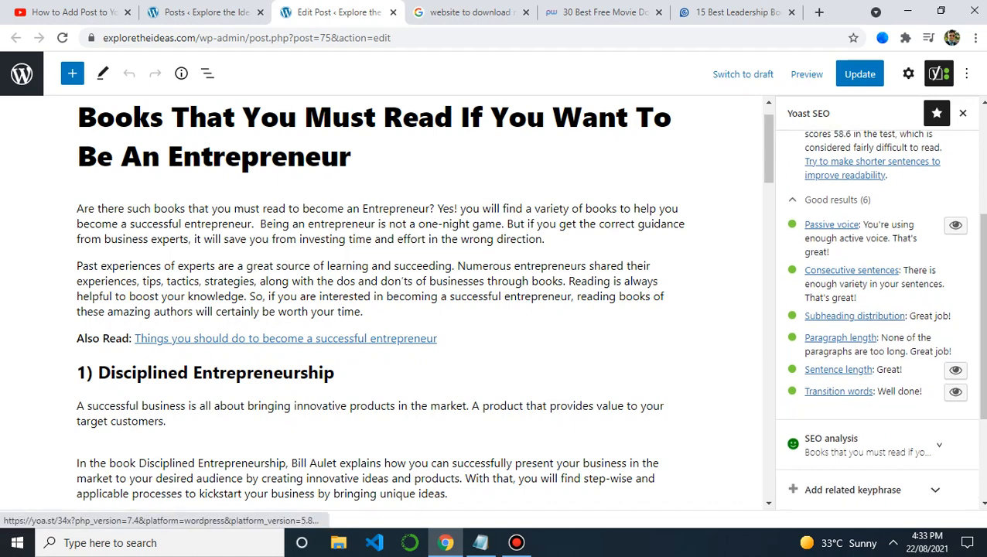
Step: Expand the Yoast SEO analysis and examine its problems and good results, including links, keyphrase and meta description checks
{"action": "left_click_drag", "start_coordinate": [984, 324], "coordinate": [984, 354]}
{"action": "left_click", "coordinate": [877, 389]}
{"action": "left_click_drag", "start_coordinate": [984, 232], "coordinate": [983, 364]}
{"action": "scroll", "coordinate": [877, 317], "scroll_direction": "down", "scroll_amount": 1}
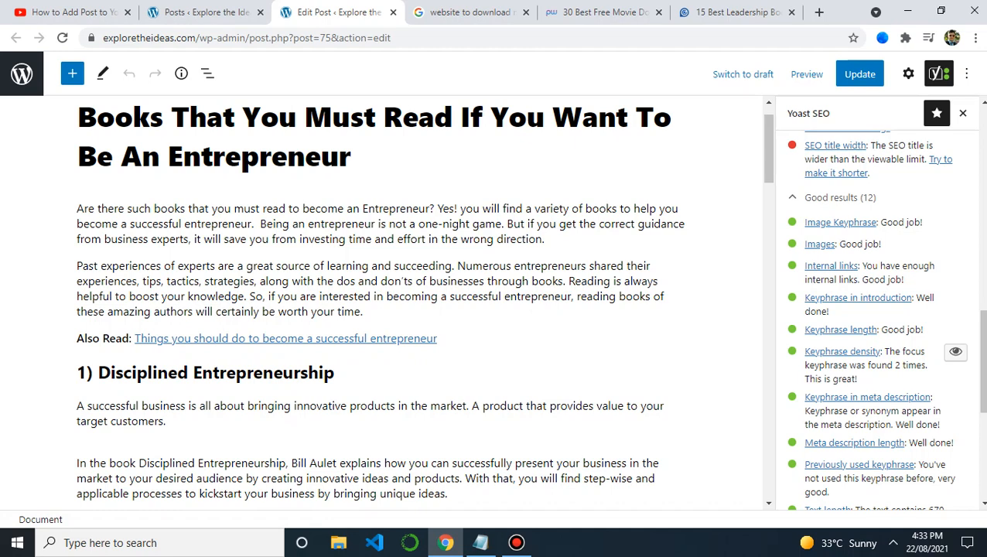
{"action": "left_click_drag", "start_coordinate": [983, 364], "coordinate": [983, 171]}
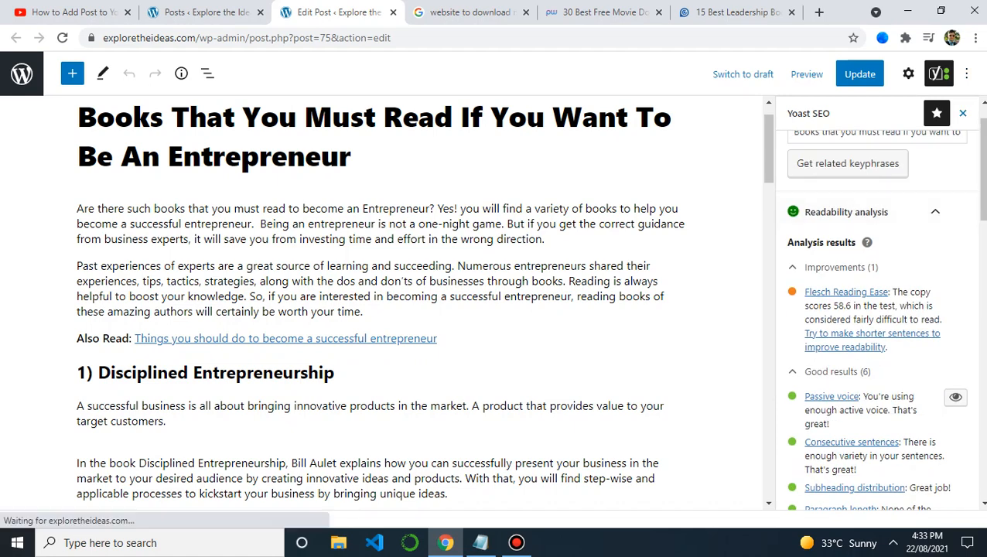
Step: Close and reopen the Yoast SEO analysis, and return to the post's title
{"action": "left_click", "coordinate": [963, 113]}
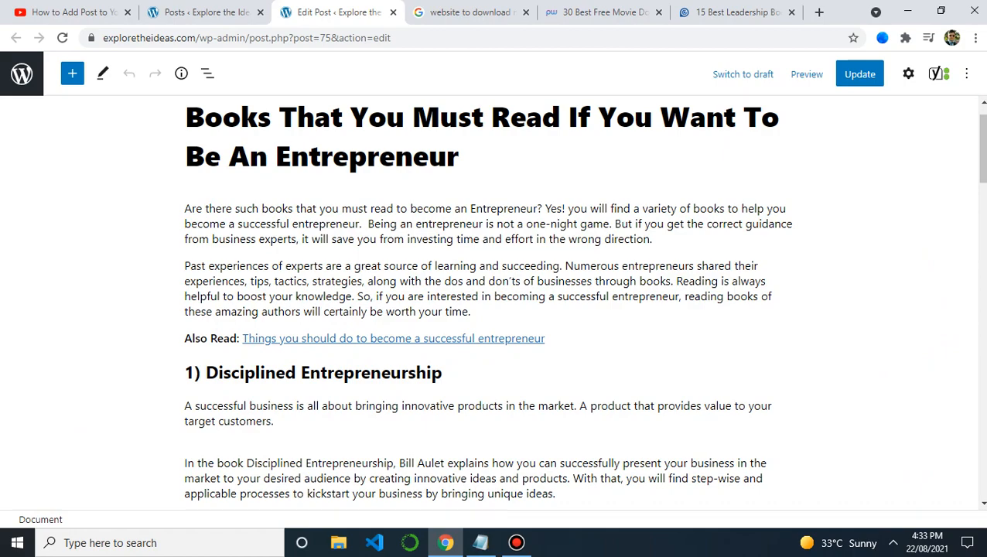
{"action": "left_click", "coordinate": [939, 74]}
{"action": "left_click", "coordinate": [938, 73]}
{"action": "left_click", "coordinate": [938, 73]}
{"action": "left_click_drag", "start_coordinate": [768, 149], "coordinate": [768, 186]}
{"action": "scroll", "coordinate": [418, 302], "scroll_direction": "up", "scroll_amount": 3}
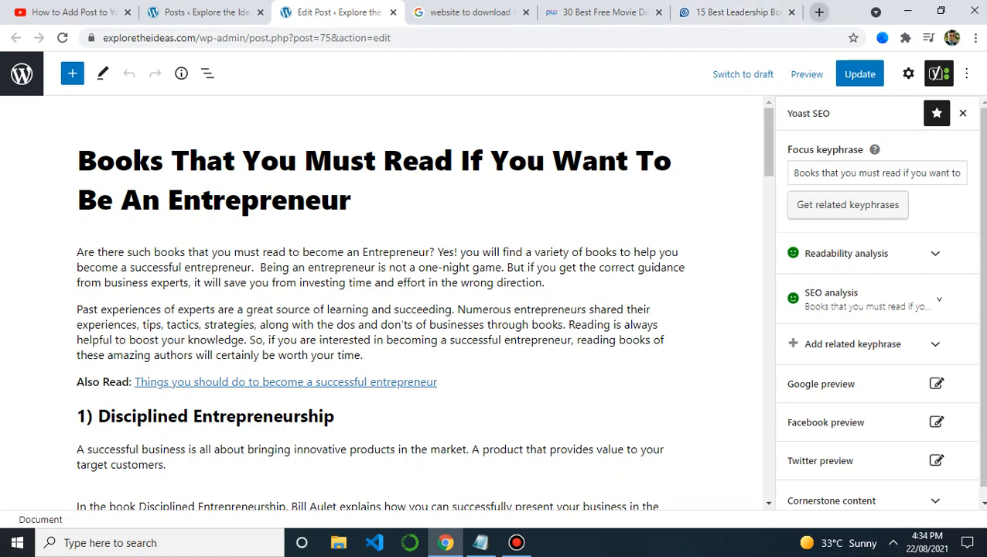
Step: Copy the URL of Lifehack's 15 best leadership books article and return to the books post's editor
{"action": "left_click", "coordinate": [738, 13]}
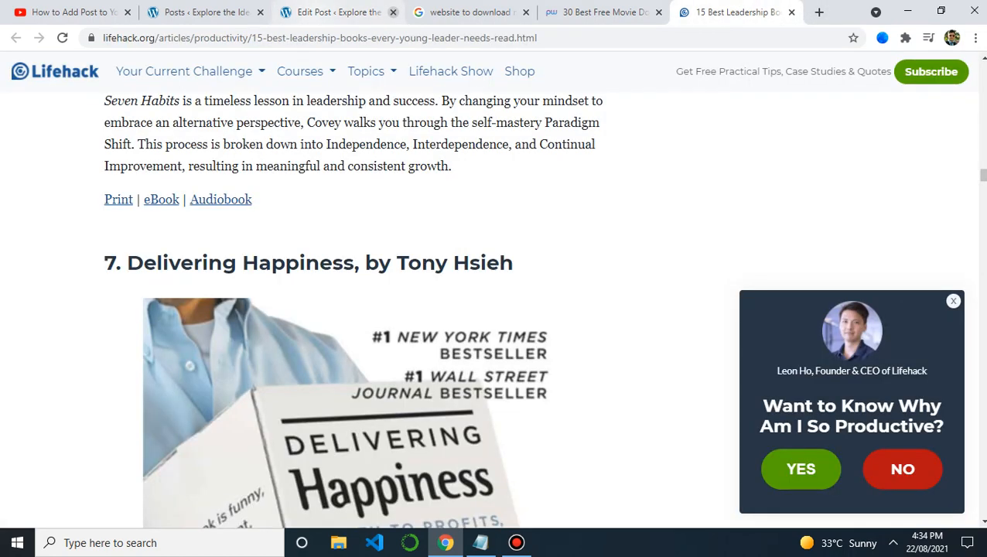
{"action": "right_click", "coordinate": [340, 39]}
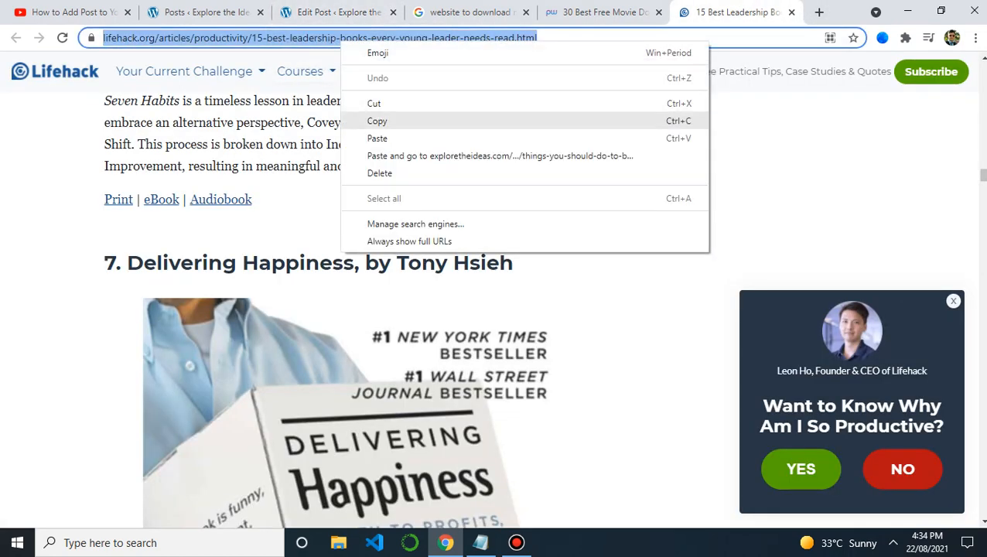
{"action": "left_click", "coordinate": [376, 120]}
{"action": "left_click", "coordinate": [337, 12]}
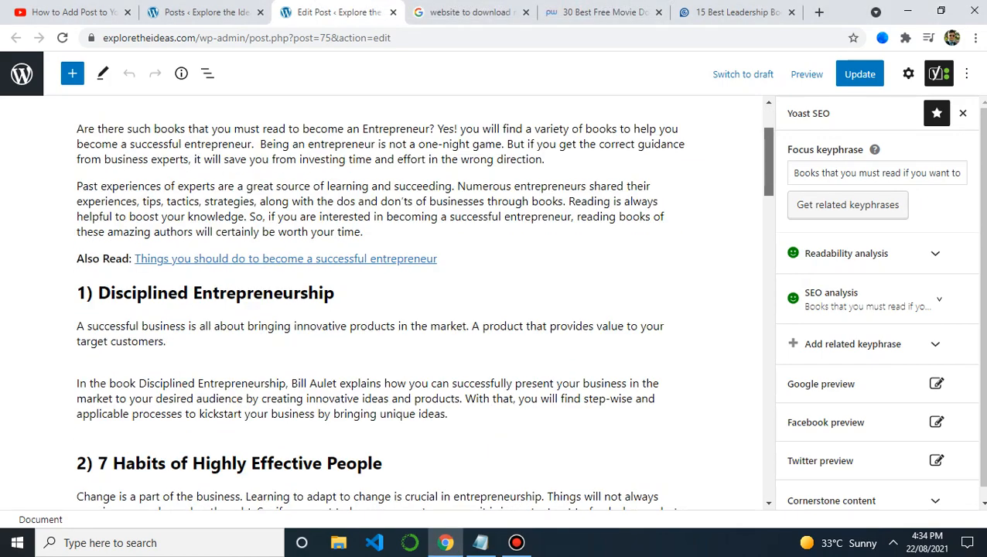
Step: Add a paragraph above the Verdict heading reading "Read Also > Best Book to Read For Leaders"
{"action": "scroll", "coordinate": [382, 310], "scroll_direction": "down", "scroll_amount": 20}
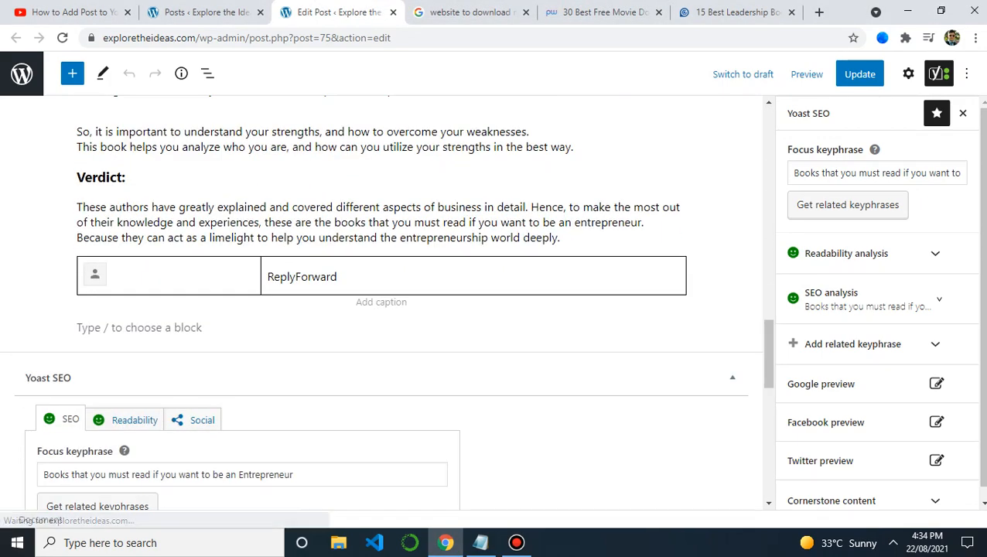
{"action": "left_click", "coordinate": [125, 177]}
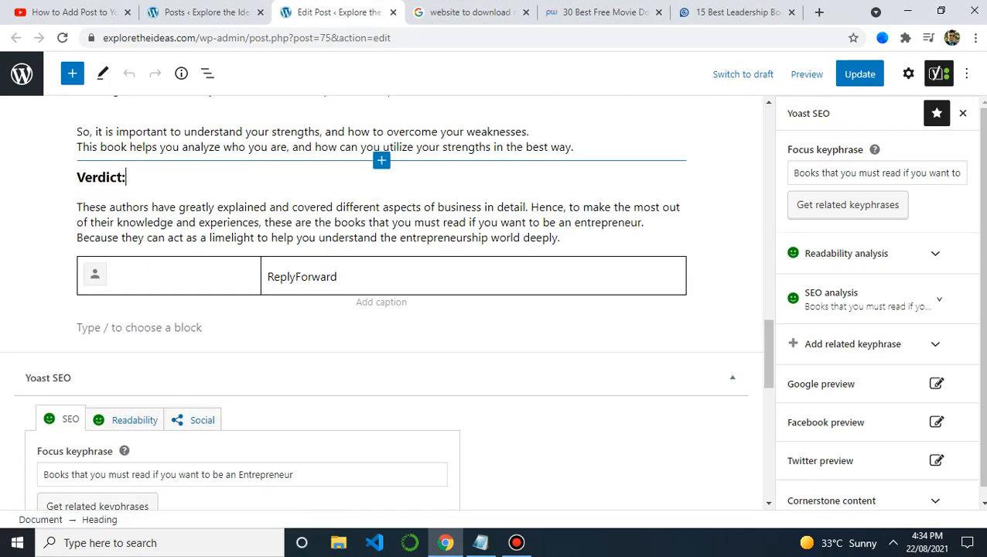
{"action": "left_click", "coordinate": [574, 147]}
{"action": "key", "text": "Return"}
{"action": "type", "text": "Read "}
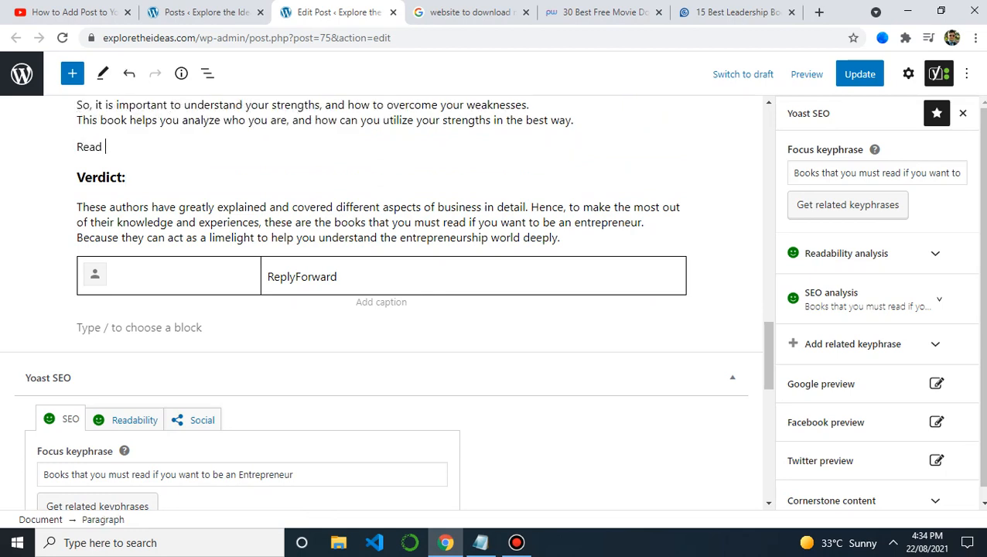
{"action": "type", "text": "Also > Best Book "}
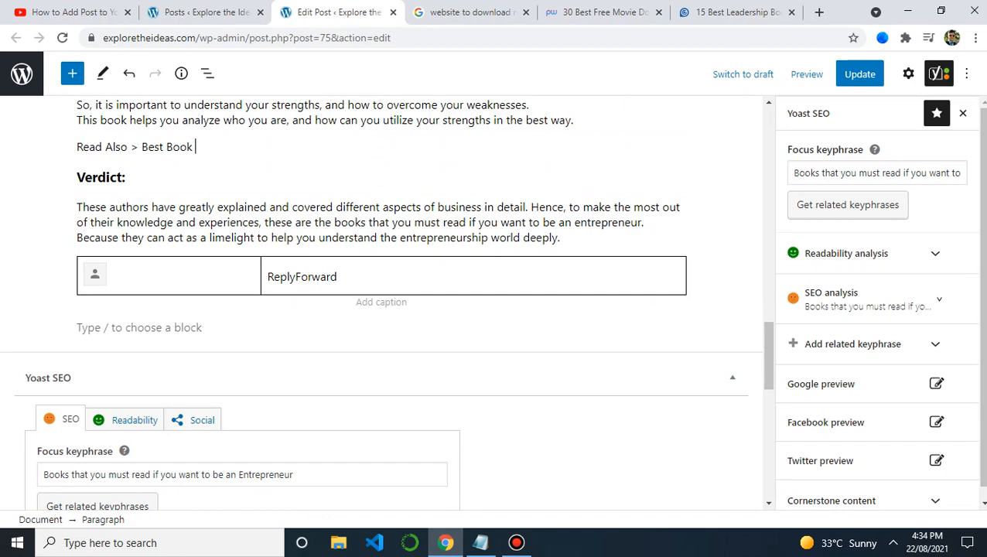
{"action": "type", "text": "to Read For Led"}
{"action": "key", "text": "BackSpace"}
{"action": "type", "text": "aders"}
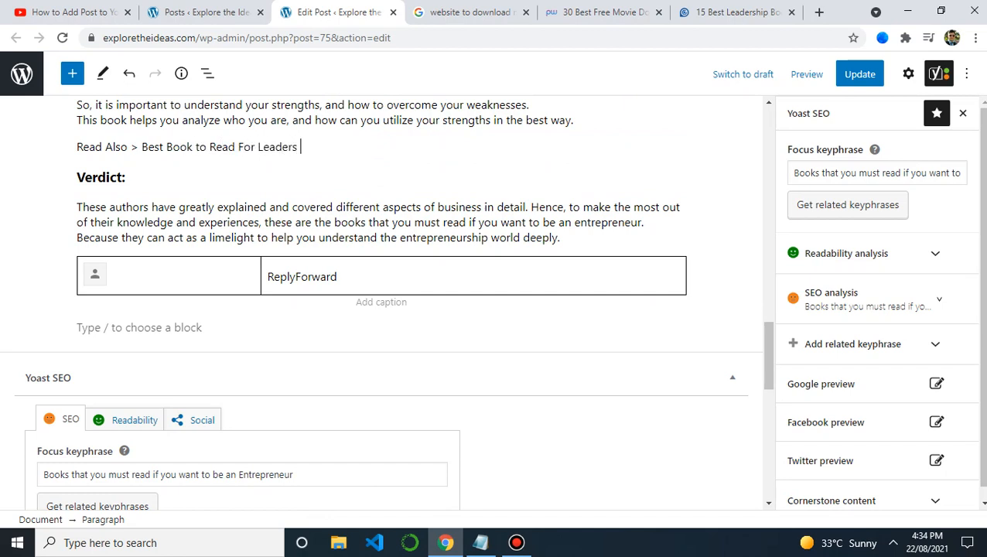
Step: Link the "Read Also > Best Book to Read For Leaders" text to the copied Lifehack article URL
{"action": "double_click", "coordinate": [341, 153]}
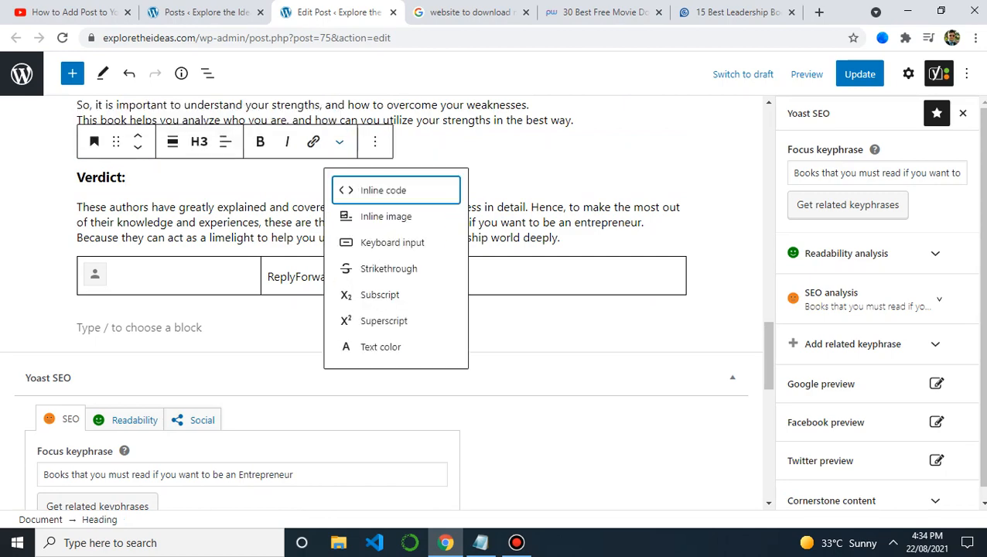
{"action": "left_click", "coordinate": [374, 141]}
{"action": "left_click", "coordinate": [302, 146]}
{"action": "left_click_drag", "start_coordinate": [301, 147], "coordinate": [76, 146]}
{"action": "key", "text": "ctrl+k"}
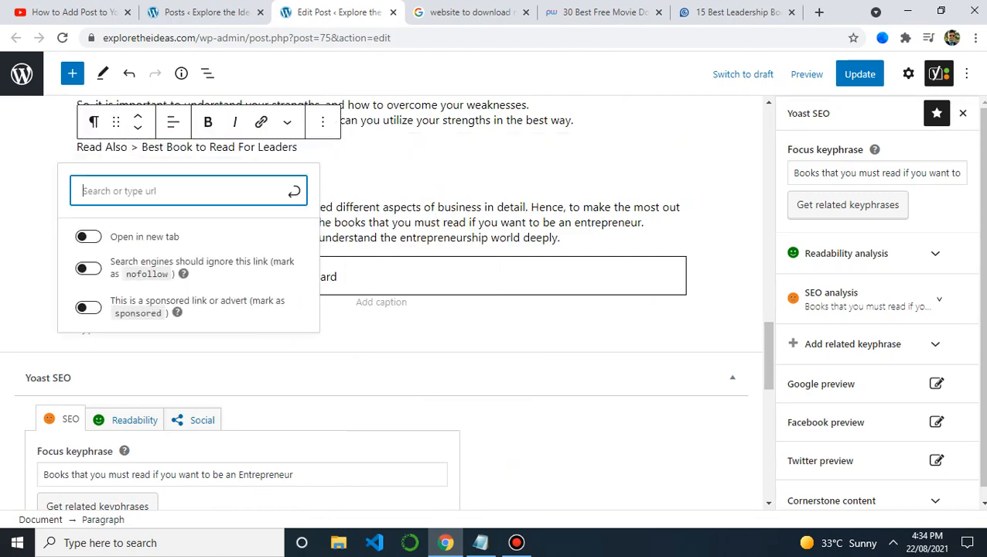
{"action": "key", "text": "ctrl+v"}
{"action": "key", "text": "Return"}
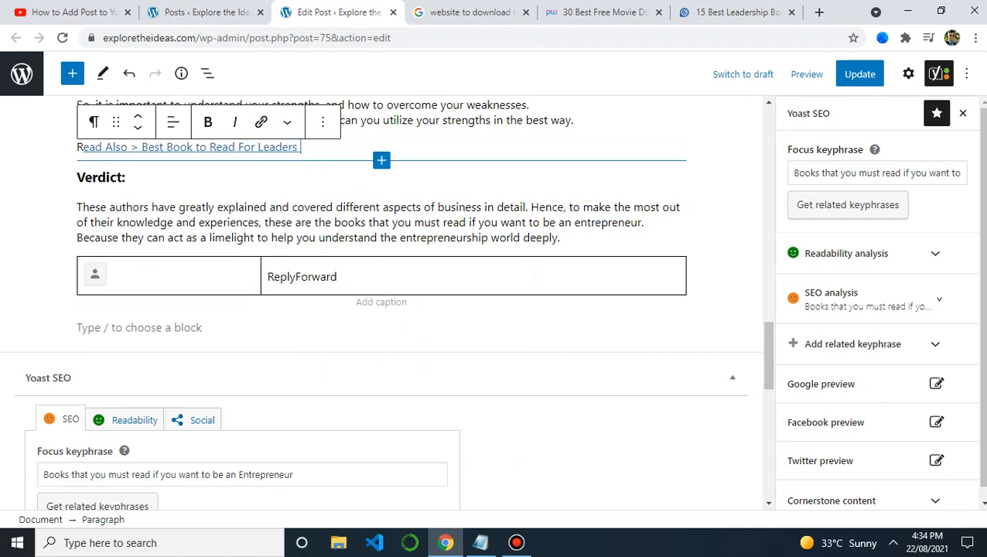
Step: Recheck the focus keyphrase's SEO analysis after adding the external link, and reopen the Yoast SEO overview
{"action": "left_click", "coordinate": [878, 299]}
{"action": "left_click", "coordinate": [877, 299]}
{"action": "left_click", "coordinate": [877, 299]}
{"action": "mouse_move", "coordinate": [983, 189]}
{"action": "left_mouse_down"}
{"action": "mouse_move", "coordinate": [984, 296]}
{"action": "mouse_move", "coordinate": [983, 179]}
{"action": "left_mouse_up"}
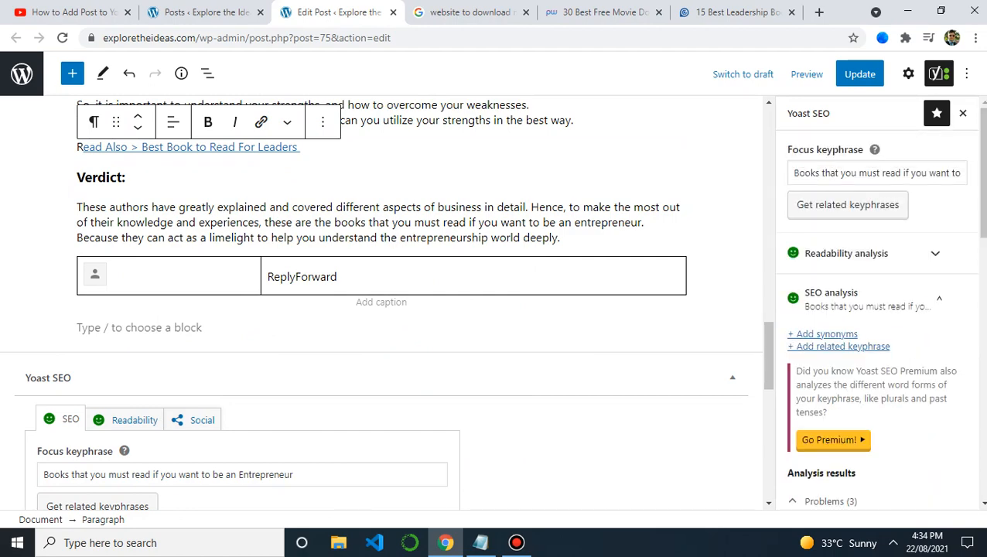
{"action": "left_click", "coordinate": [963, 114]}
{"action": "left_click_drag", "start_coordinate": [974, 367], "coordinate": [974, 503]}
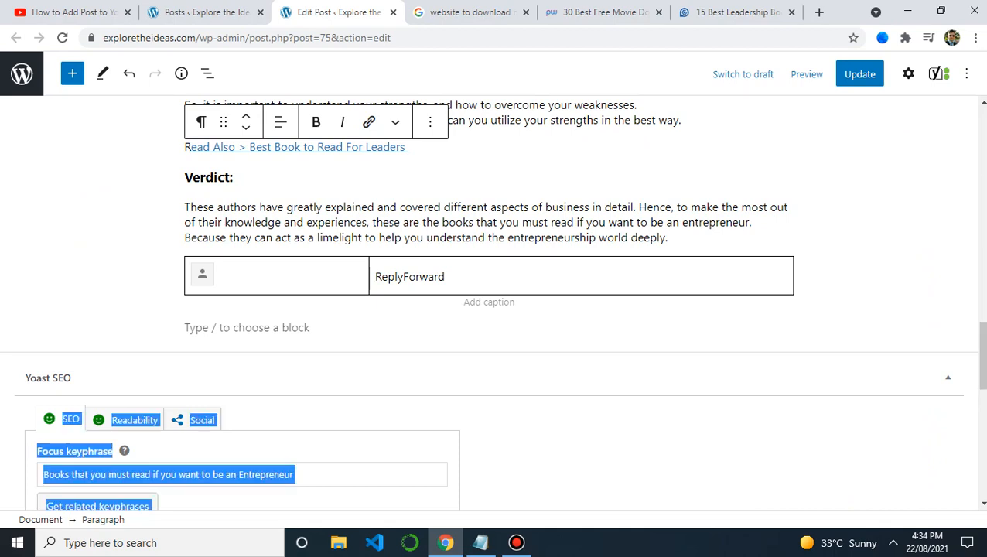
{"action": "left_click", "coordinate": [939, 74]}
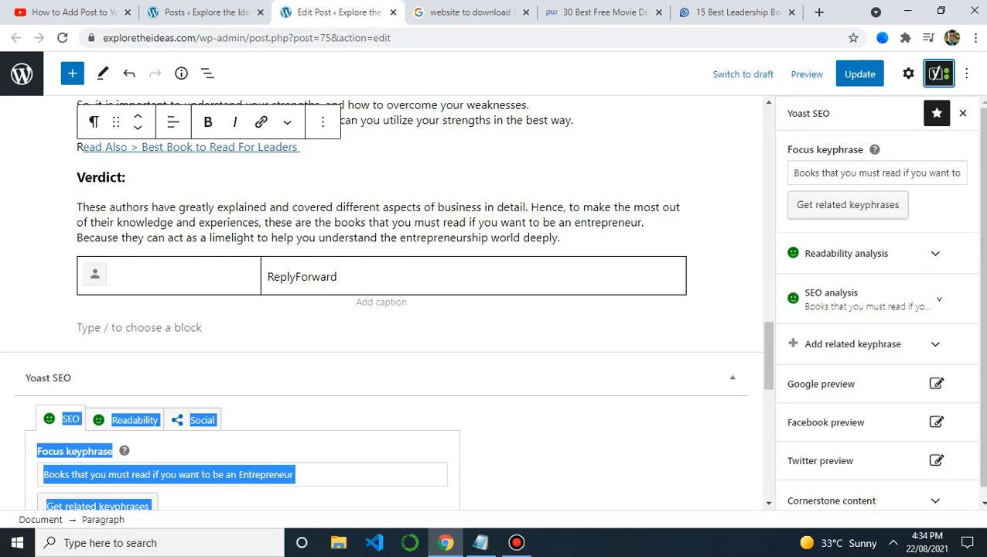
Step: Update the published books post to save the new Read Also link
{"action": "left_click", "coordinate": [859, 73]}
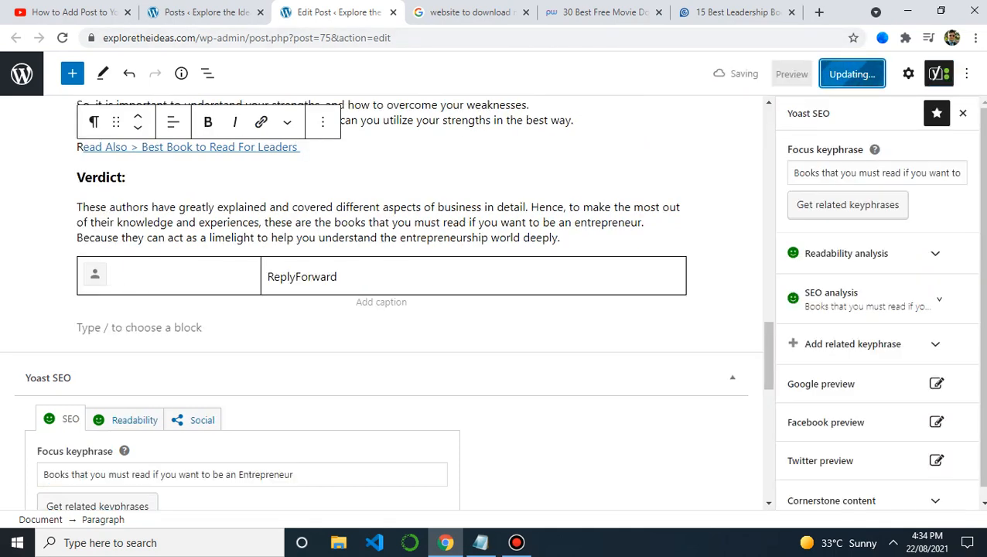
{"action": "scroll", "coordinate": [381, 301], "scroll_direction": "up", "scroll_amount": 10}
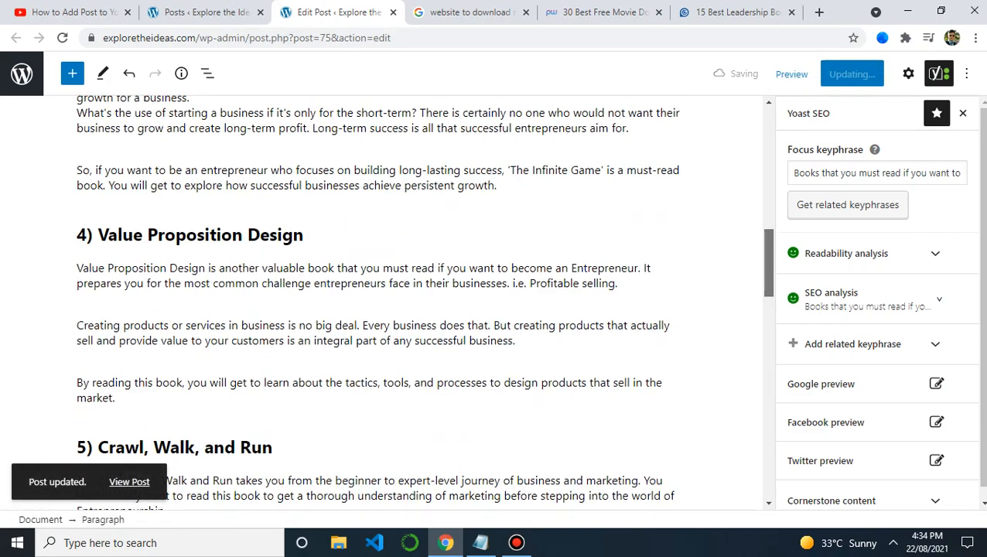
{"action": "scroll", "coordinate": [382, 301], "scroll_direction": "up", "scroll_amount": 5}
Step: Switch to Notepad to review the "How to Write SEO Optimmized Article" checklist, and return to the books post's editor
{"action": "left_click", "coordinate": [480, 543]}
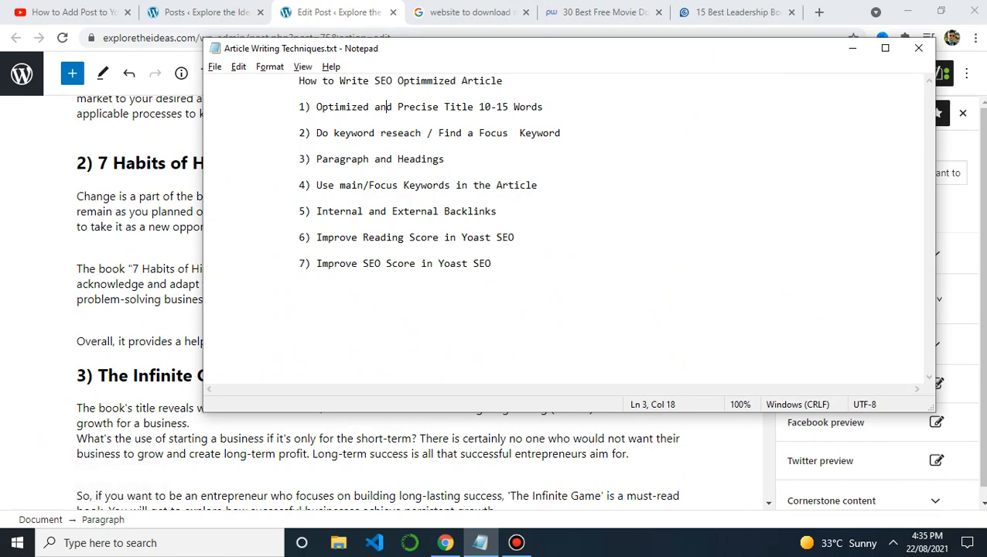
{"action": "key", "text": "alt+Tab"}
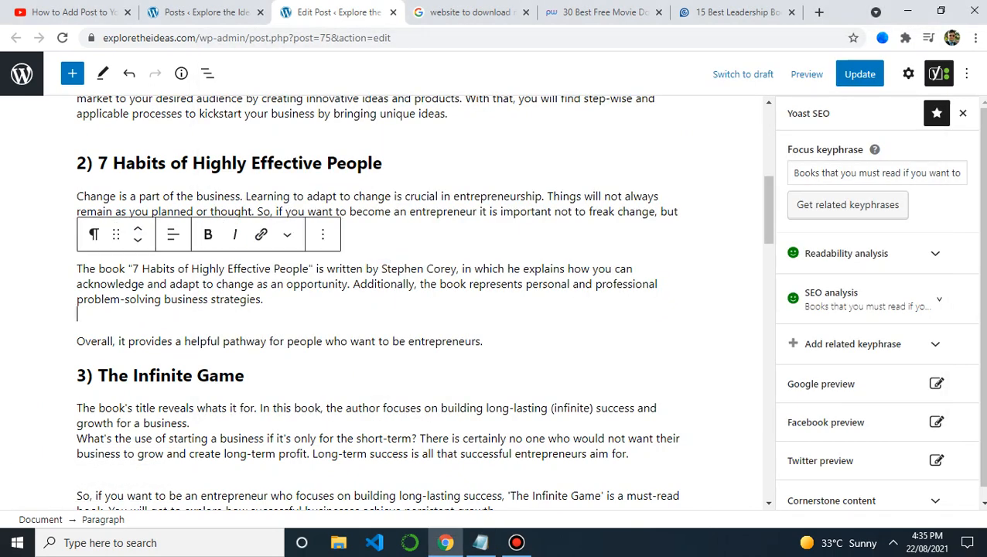
{"action": "key", "text": "alt+Tab"}
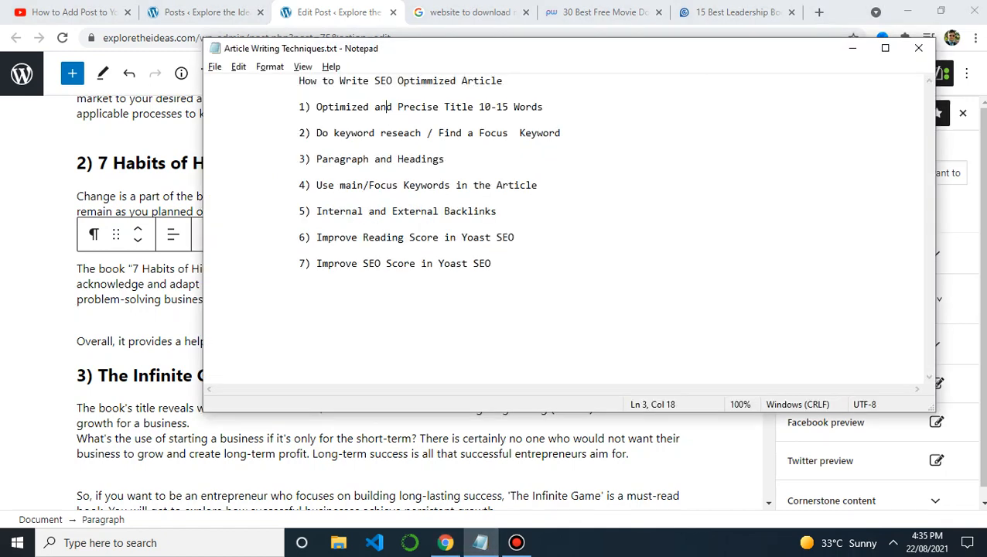
{"action": "left_click", "coordinate": [130, 283]}
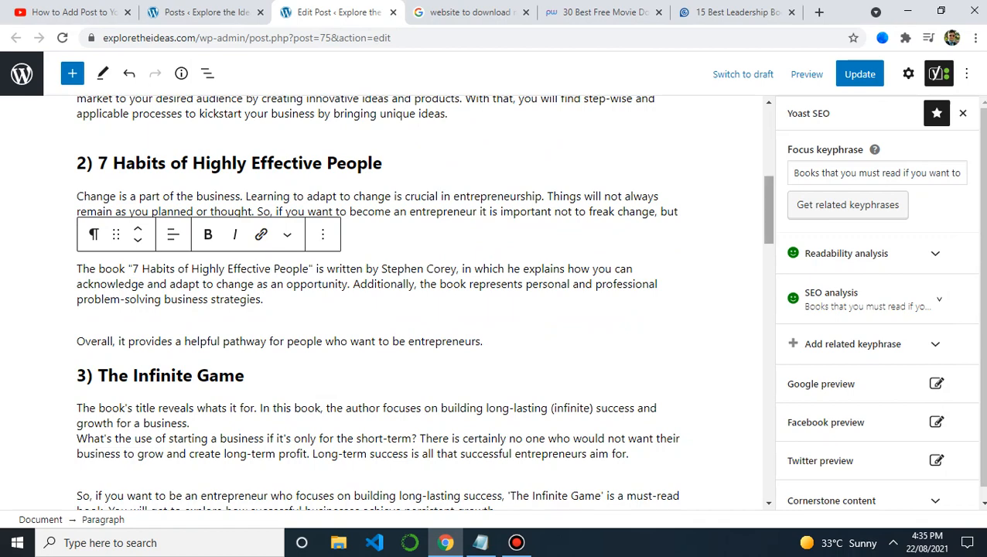
Step: Inspect the destinations of the introduction's internal Also Read link and the external Read Also link above the Verdict
{"action": "left_click_drag", "start_coordinate": [767, 207], "coordinate": [767, 138]}
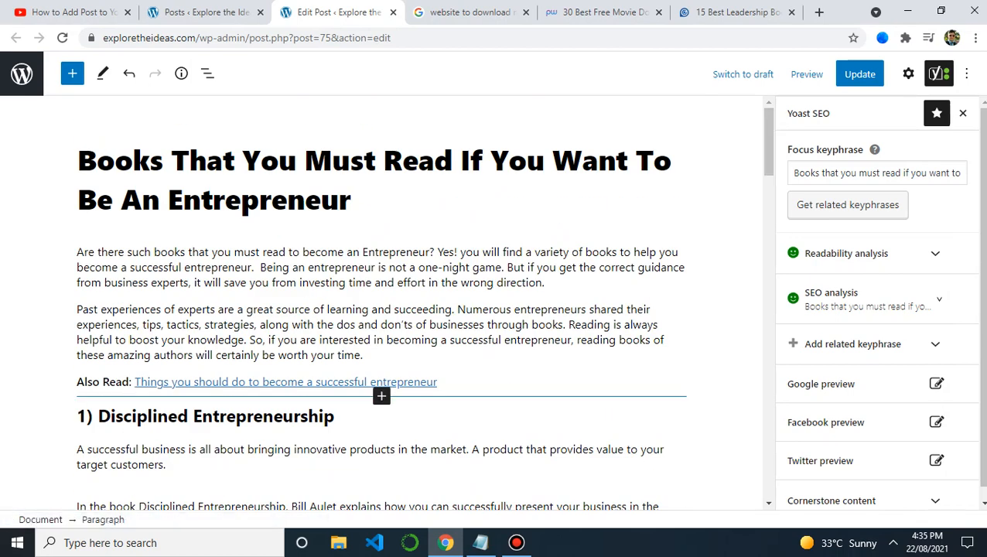
{"action": "left_click", "coordinate": [298, 382]}
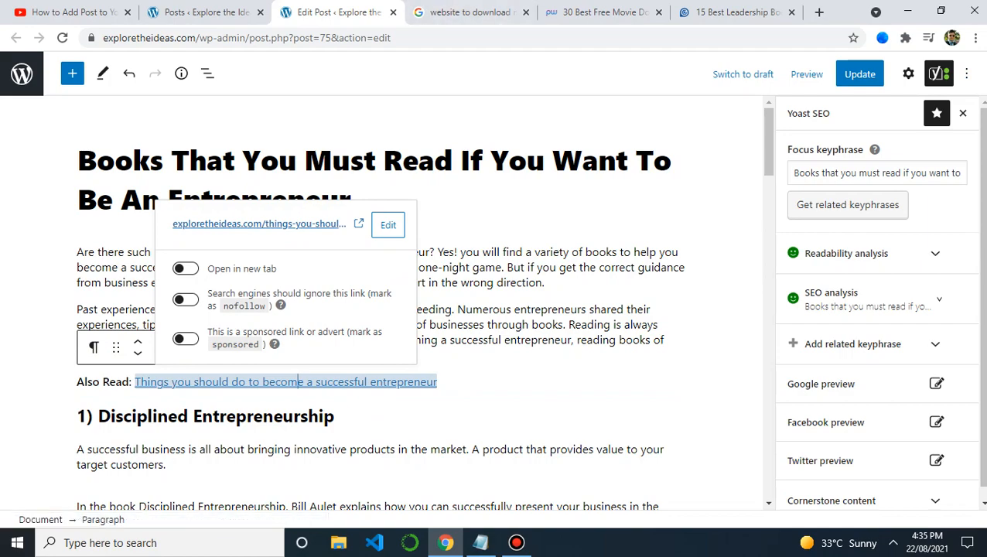
{"action": "left_click_drag", "start_coordinate": [767, 142], "coordinate": [768, 328]}
{"action": "left_click", "coordinate": [239, 310]}
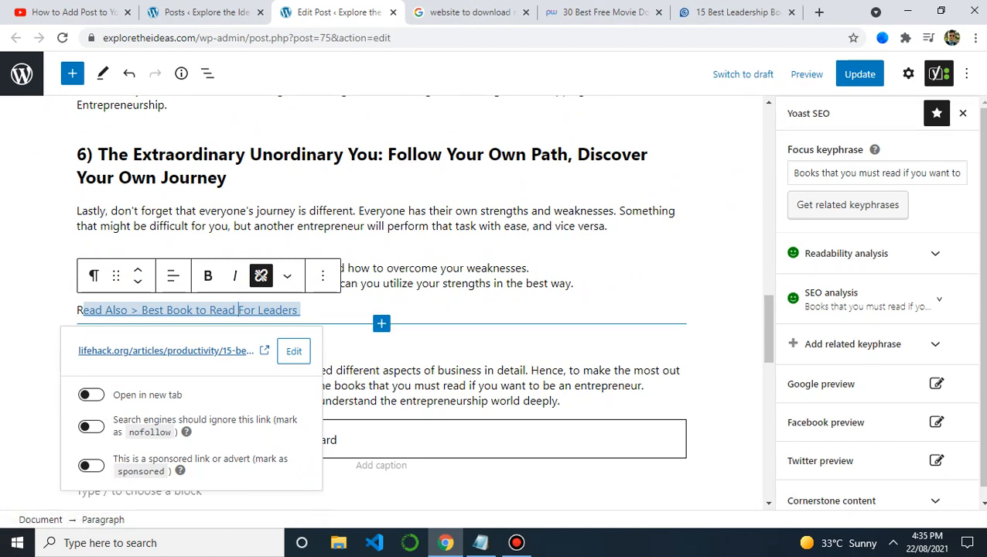
Step: Italicize the whole "Read Also > Best Book to Read For Leaders" link line above the Verdict heading
{"action": "left_click_drag", "start_coordinate": [78, 310], "coordinate": [88, 310]}
{"action": "left_click_drag", "start_coordinate": [302, 310], "coordinate": [77, 310]}
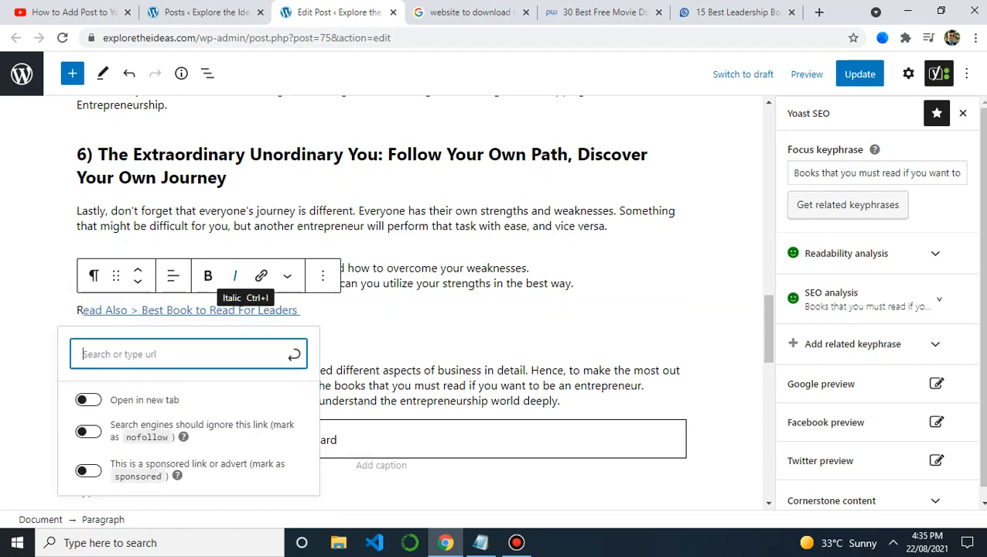
{"action": "left_click", "coordinate": [235, 276]}
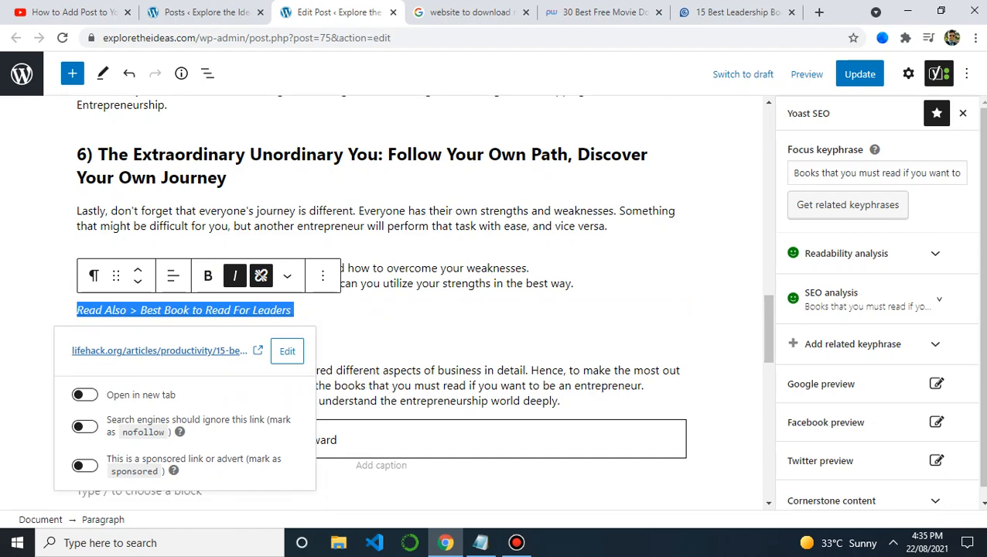
{"action": "left_click", "coordinate": [421, 268]}
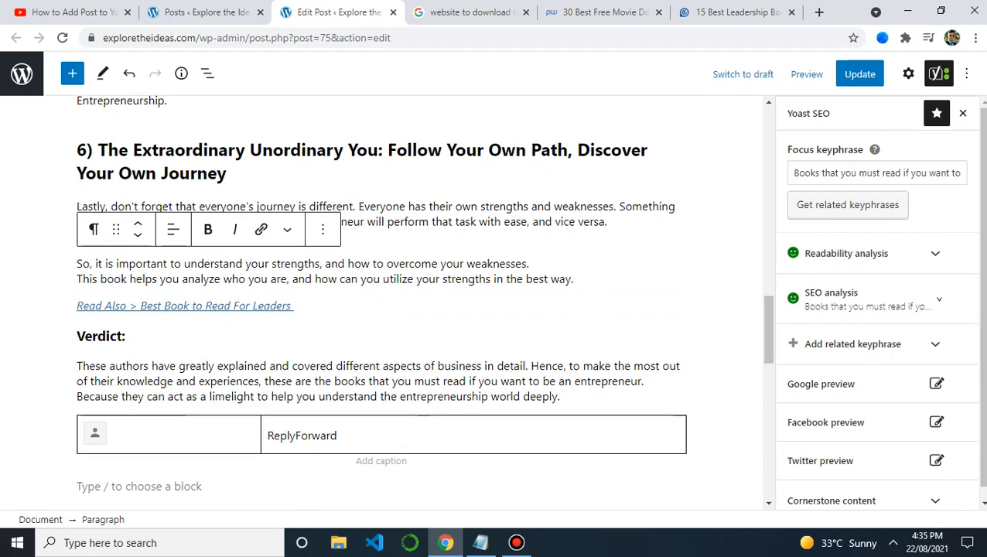
Step: Switch to Notepad to review the SEO article-writing checklist again, and return to the books post's editor
{"action": "key", "text": "alt+Tab"}
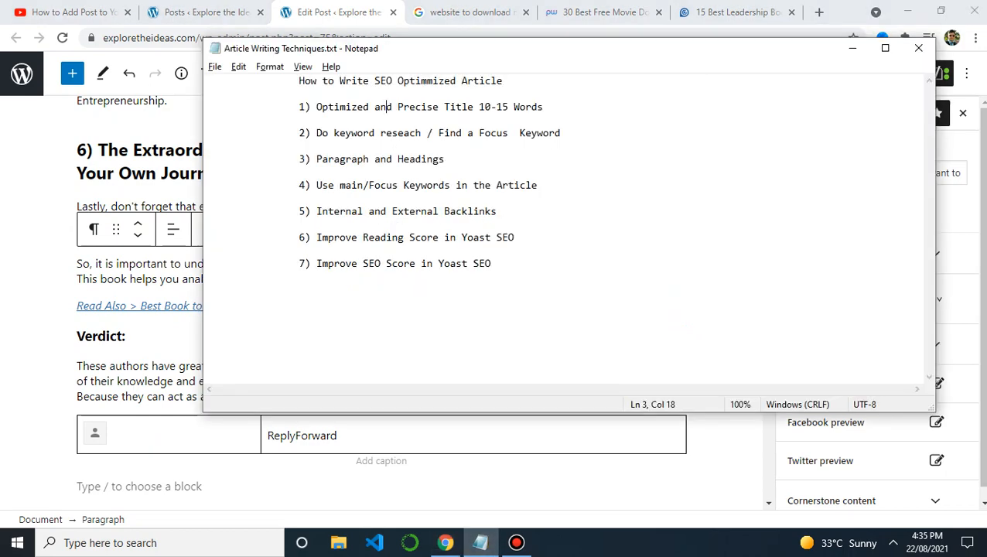
{"action": "left_click", "coordinate": [852, 48]}
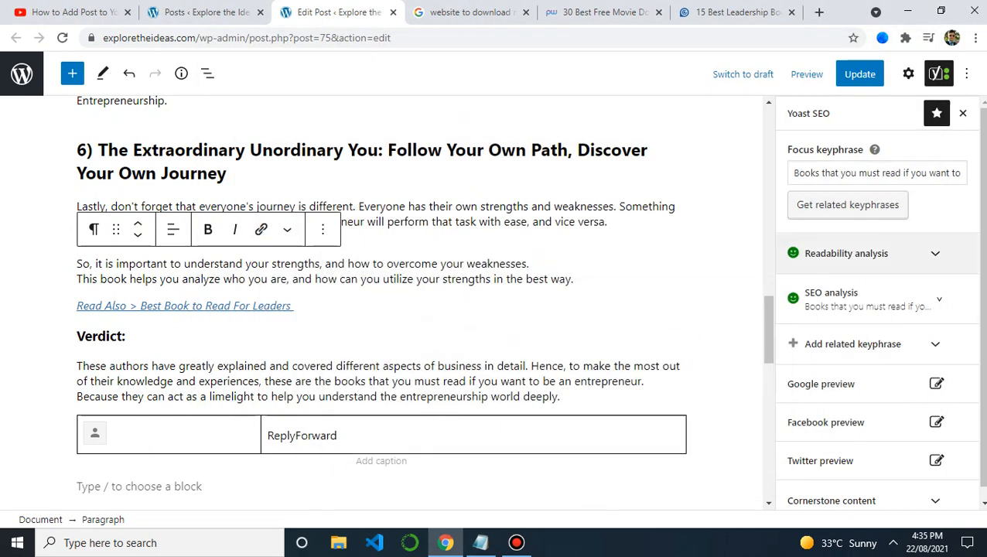
{"action": "key", "text": "alt+Tab"}
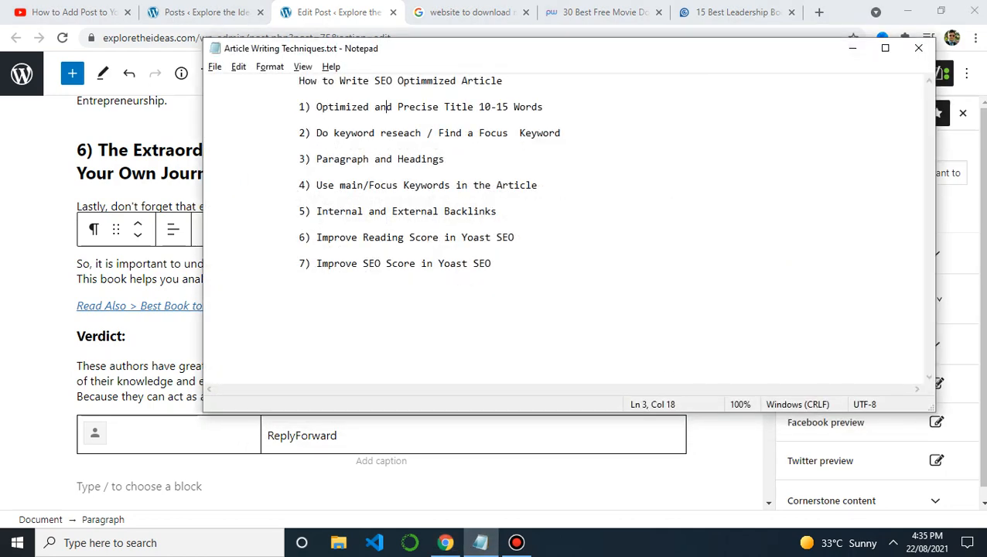
{"action": "left_click", "coordinate": [851, 48]}
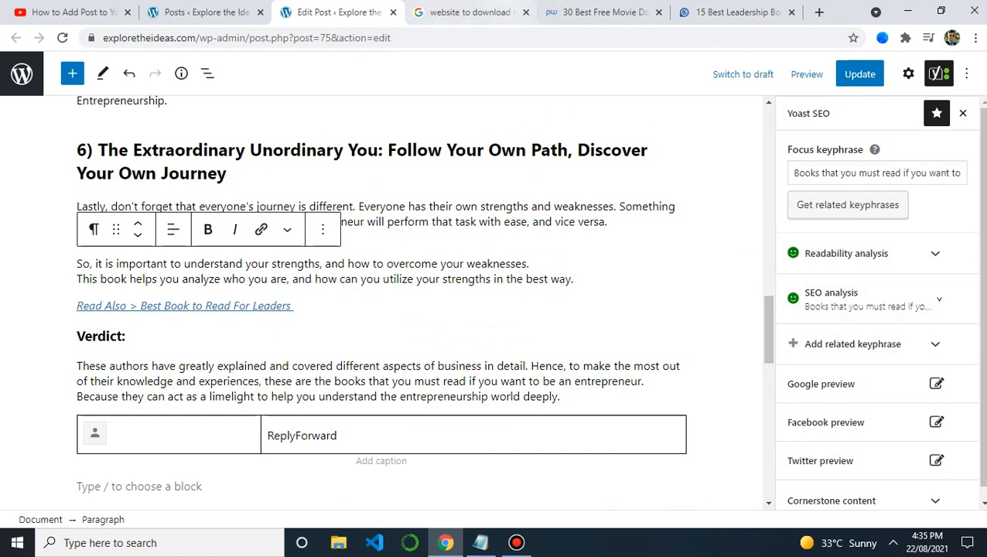
Step: Revisit the "30 Best Free Movie Download Sites" article, check its address, and browse the latest posts on PhoneWorld's homepage
{"action": "left_click", "coordinate": [596, 12]}
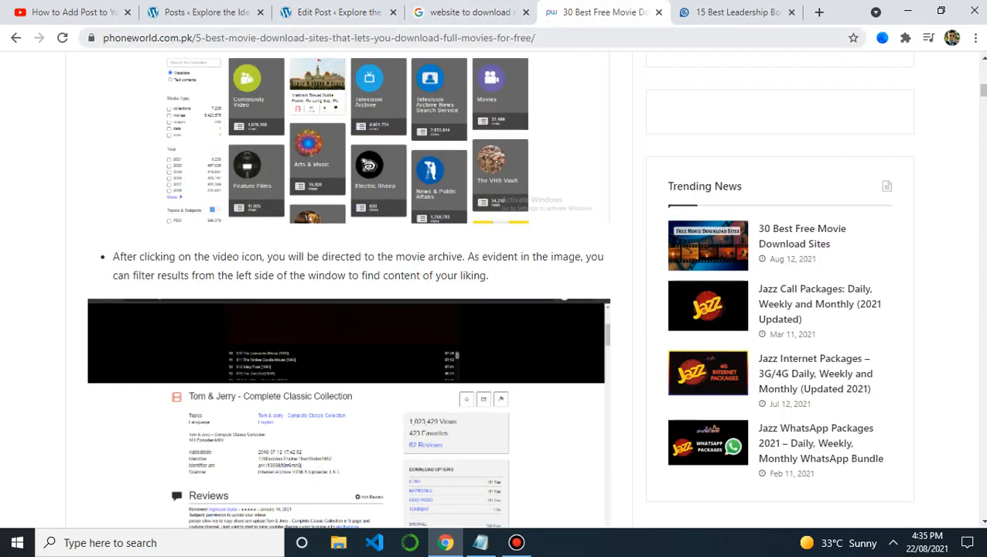
{"action": "left_click", "coordinate": [534, 37]}
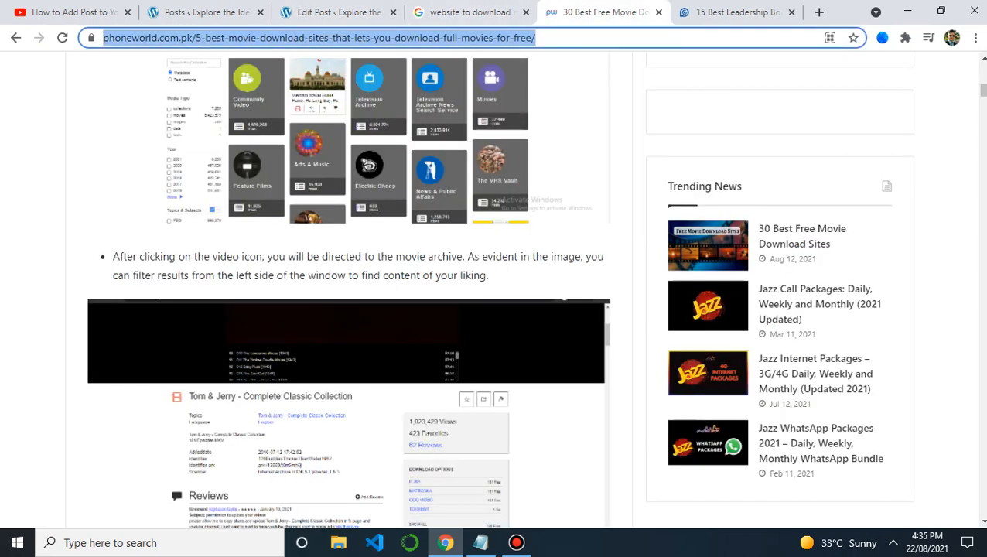
{"action": "left_click", "coordinate": [270, 38]}
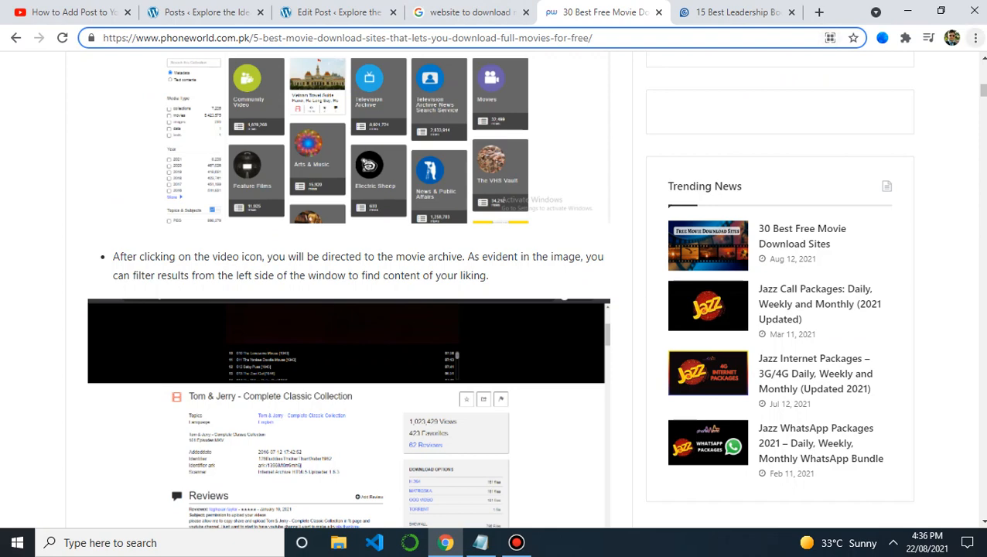
{"action": "key", "text": "Return"}
{"action": "left_click", "coordinate": [152, 86]}
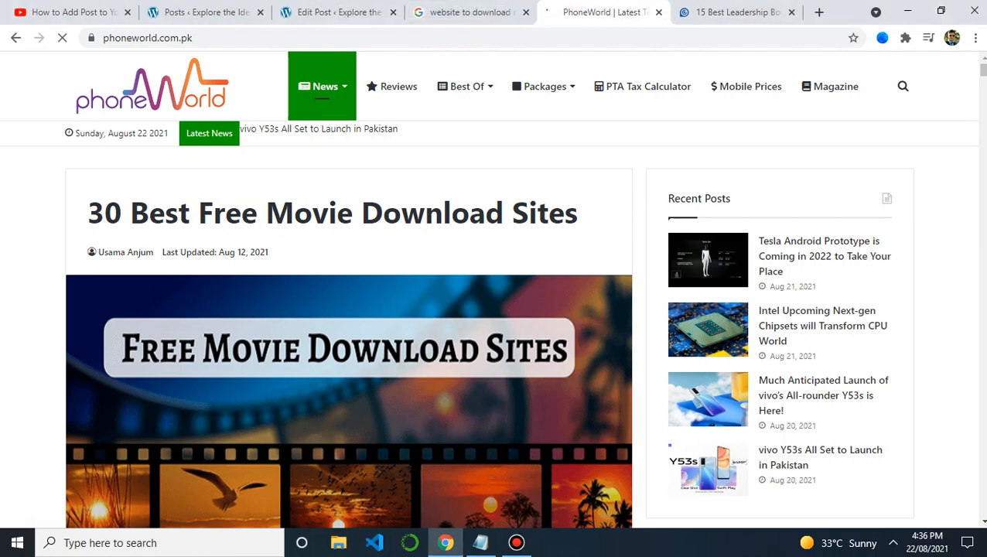
{"action": "scroll", "coordinate": [309, 309], "scroll_direction": "down", "scroll_amount": 5}
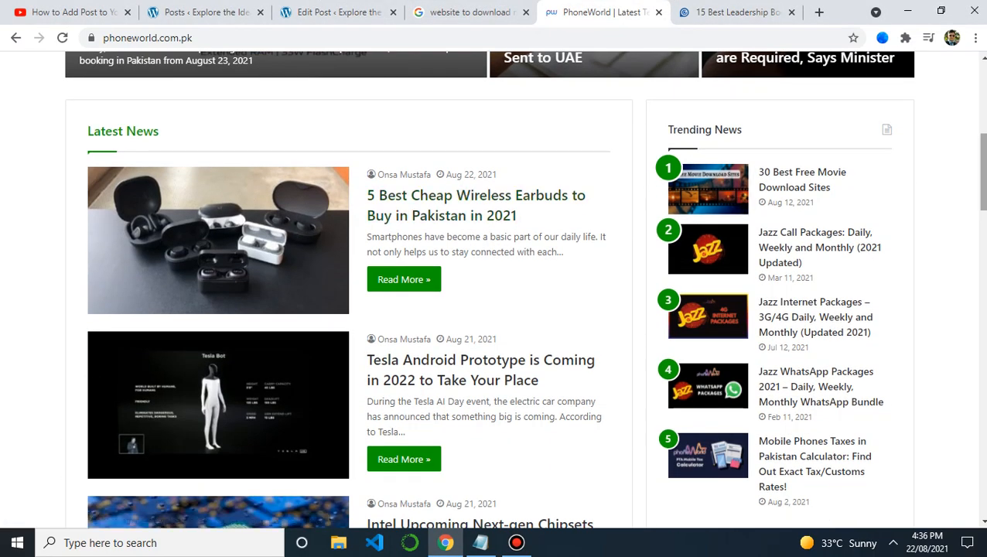
{"action": "scroll", "coordinate": [495, 309], "scroll_direction": "down", "scroll_amount": 3}
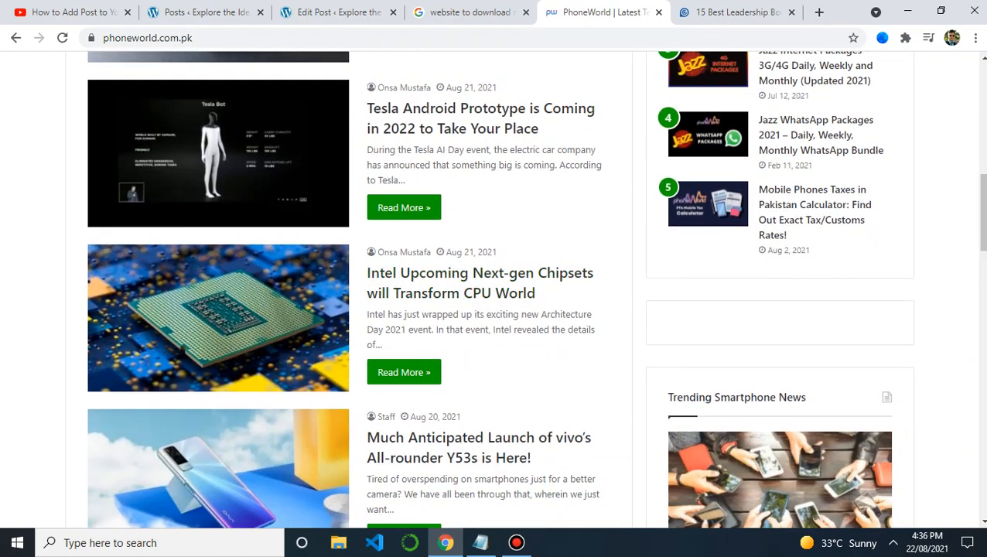
{"action": "scroll", "coordinate": [495, 309], "scroll_direction": "down", "scroll_amount": 4}
{"action": "scroll", "coordinate": [495, 310], "scroll_direction": "up", "scroll_amount": 10}
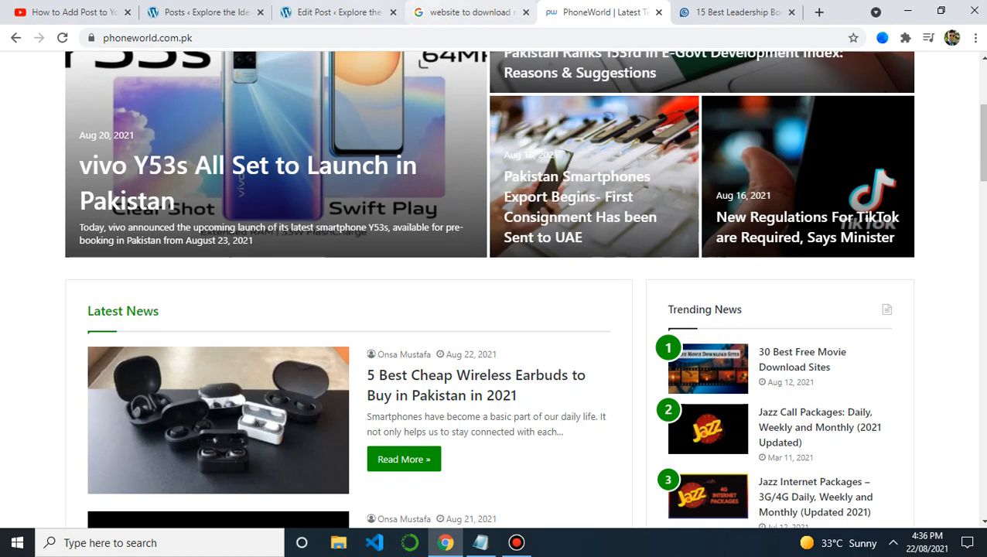
Step: Return to the books post's editor, check the site's address, and go back to the post title
{"action": "left_click", "coordinate": [338, 12]}
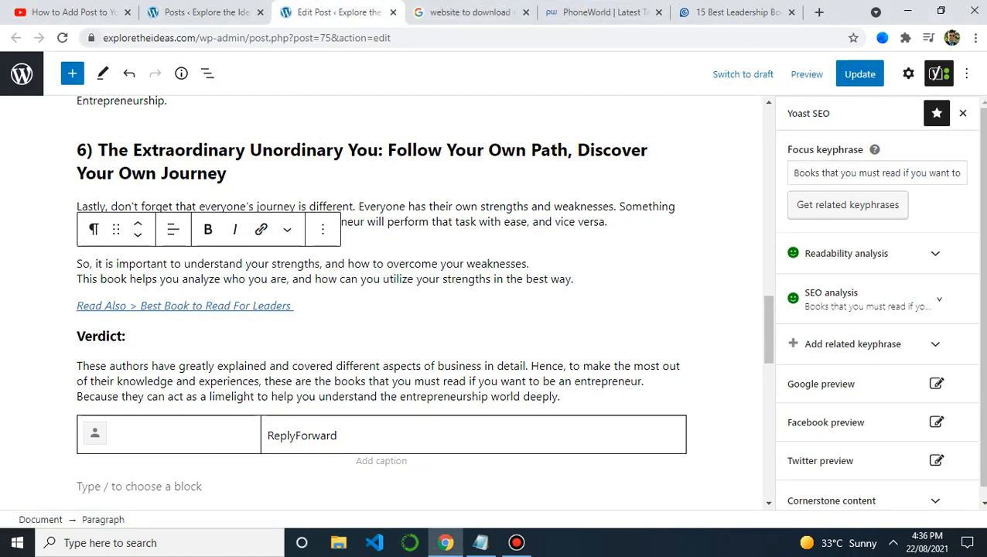
{"action": "left_click", "coordinate": [170, 38]}
{"action": "left_click", "coordinate": [170, 37]}
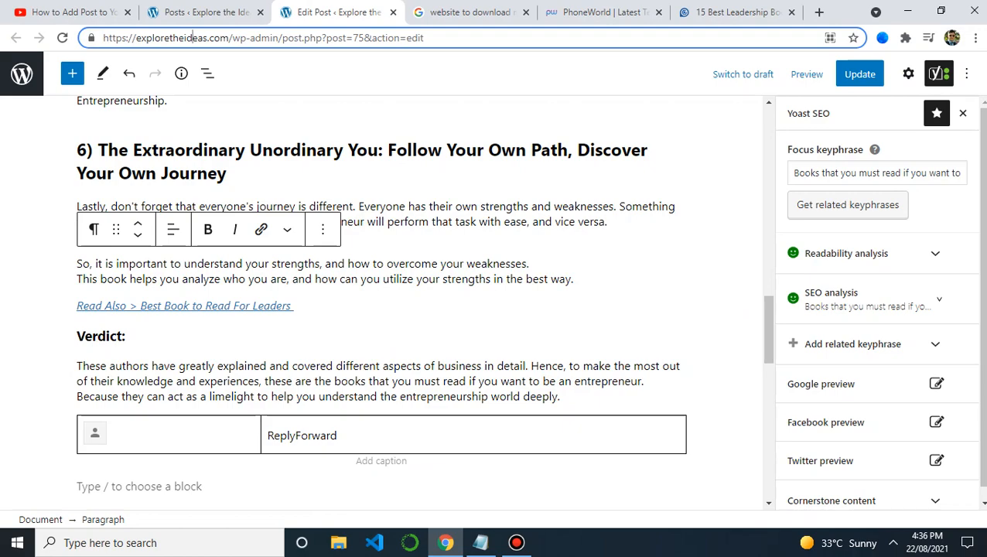
{"action": "left_click_drag", "start_coordinate": [768, 329], "coordinate": [769, 140]}
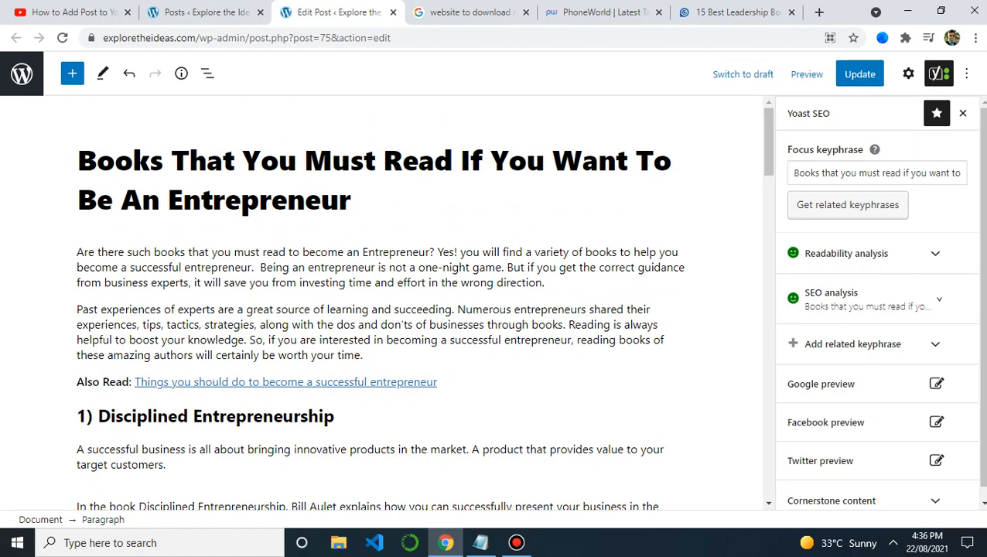
{"action": "left_click", "coordinate": [353, 199]}
{"action": "mouse_move", "coordinate": [768, 143]}
{"action": "left_mouse_down"}
{"action": "mouse_move", "coordinate": [768, 323]}
{"action": "mouse_move", "coordinate": [768, 142]}
{"action": "left_mouse_up"}
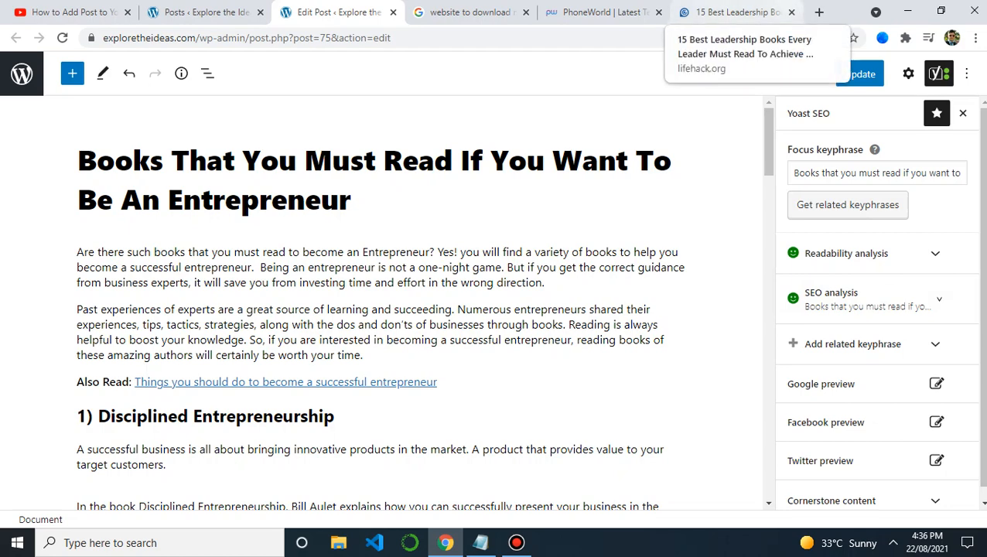
Step: Open the bookmarked "How To Write SEO Friendly Content (Beginner To Advanced)" article in a new tab, skim it, and dismiss the Semrush trial popup
{"action": "left_click", "coordinate": [819, 12]}
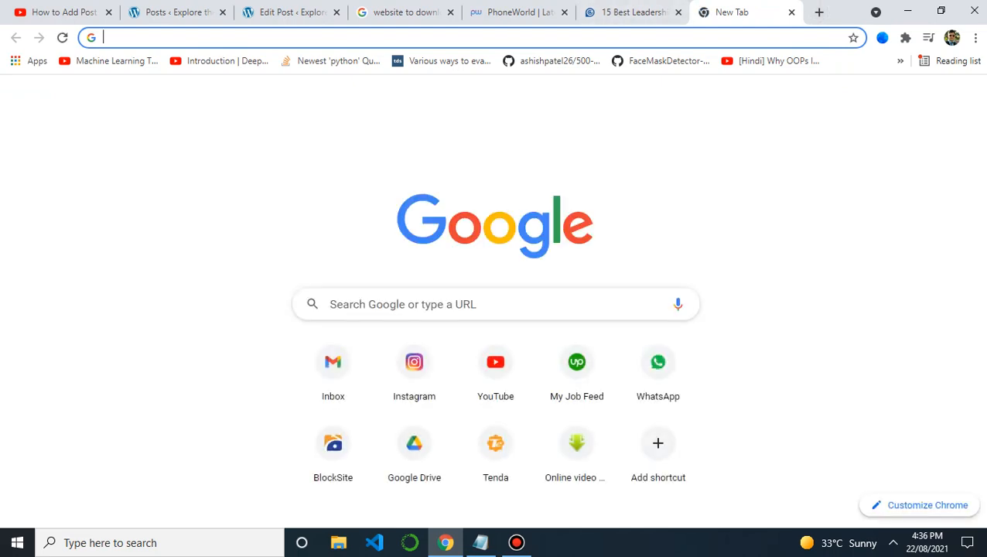
{"action": "left_click", "coordinate": [900, 60]}
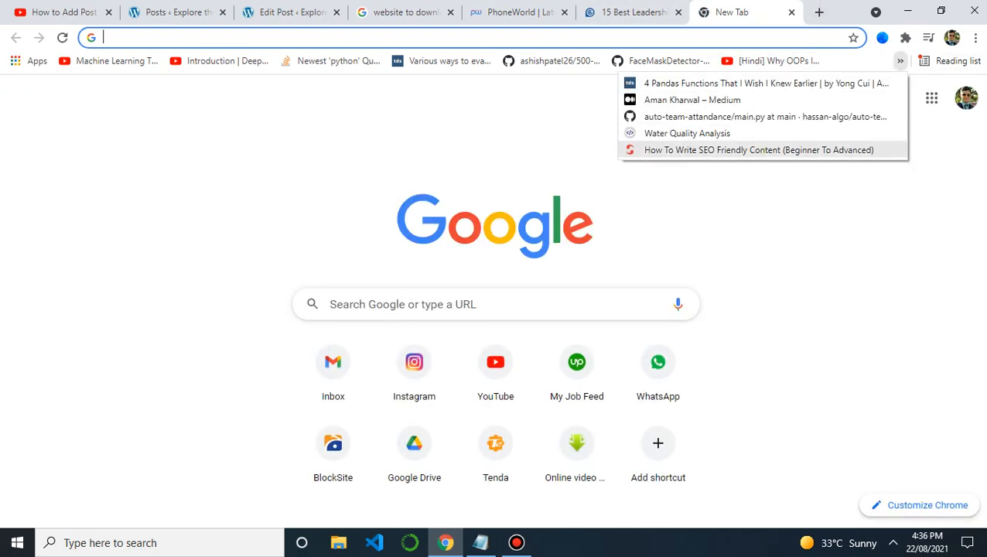
{"action": "left_click", "coordinate": [727, 147]}
{"action": "left_click", "coordinate": [633, 13]}
{"action": "left_click", "coordinate": [747, 13]}
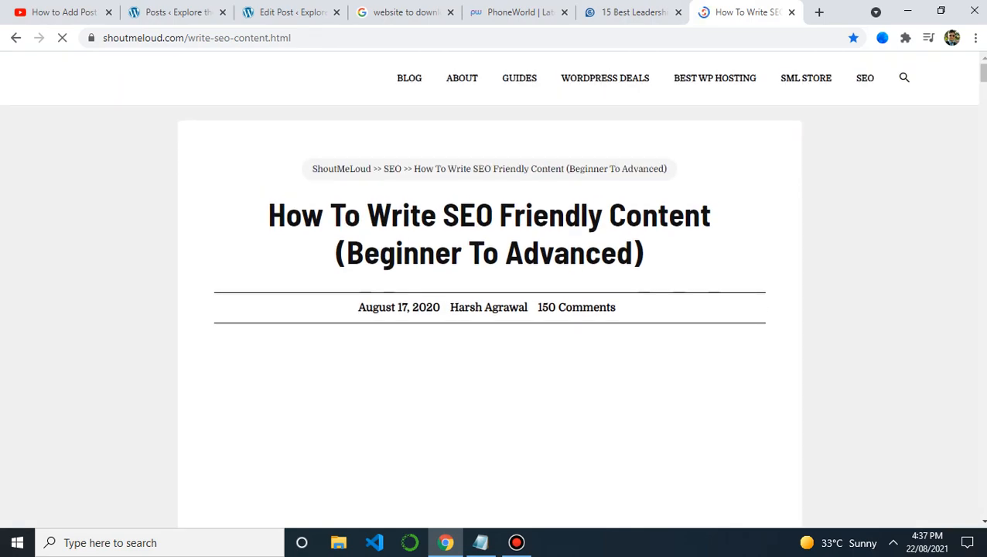
{"action": "scroll", "coordinate": [489, 310], "scroll_direction": "down", "scroll_amount": 12}
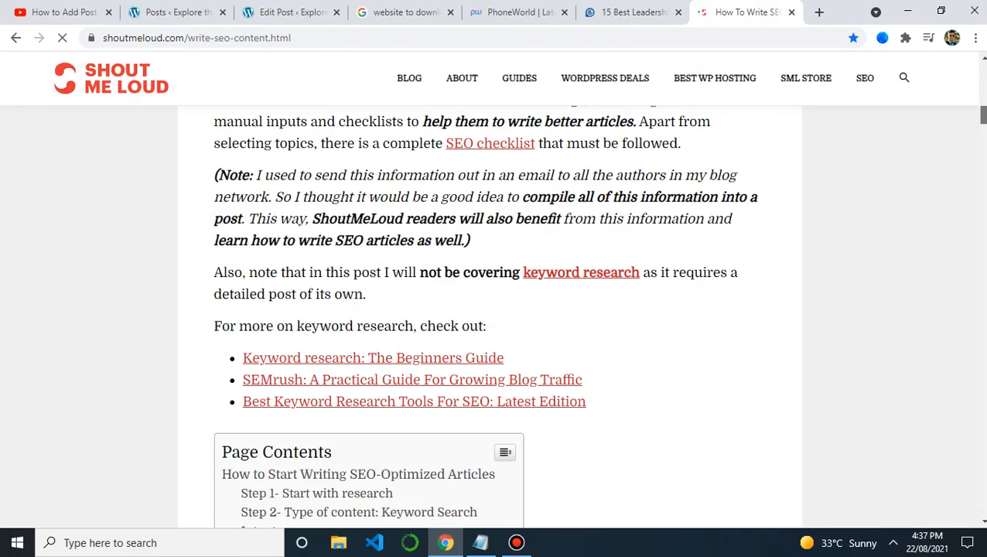
{"action": "scroll", "coordinate": [490, 309], "scroll_direction": "up", "scroll_amount": 12}
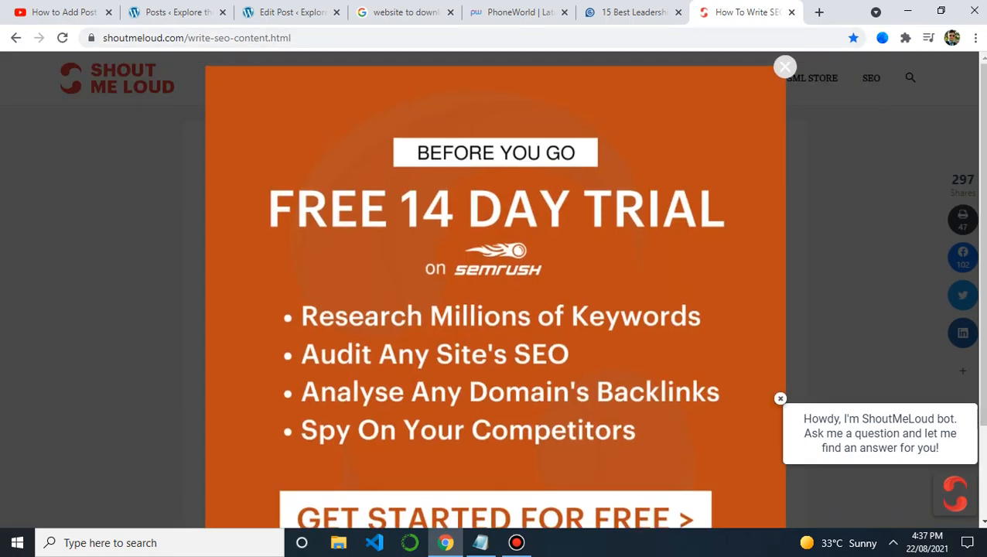
{"action": "left_click", "coordinate": [785, 68]}
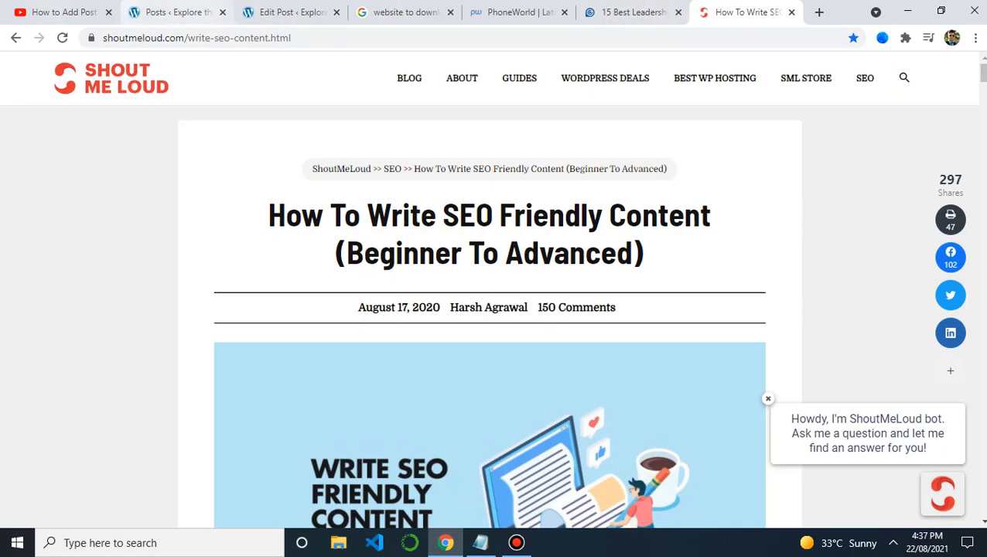
Step: Switch to the YouTube video "How to Add Post to Your WordPress Website - SEO COURSE 2021"
{"action": "left_click", "coordinate": [64, 12]}
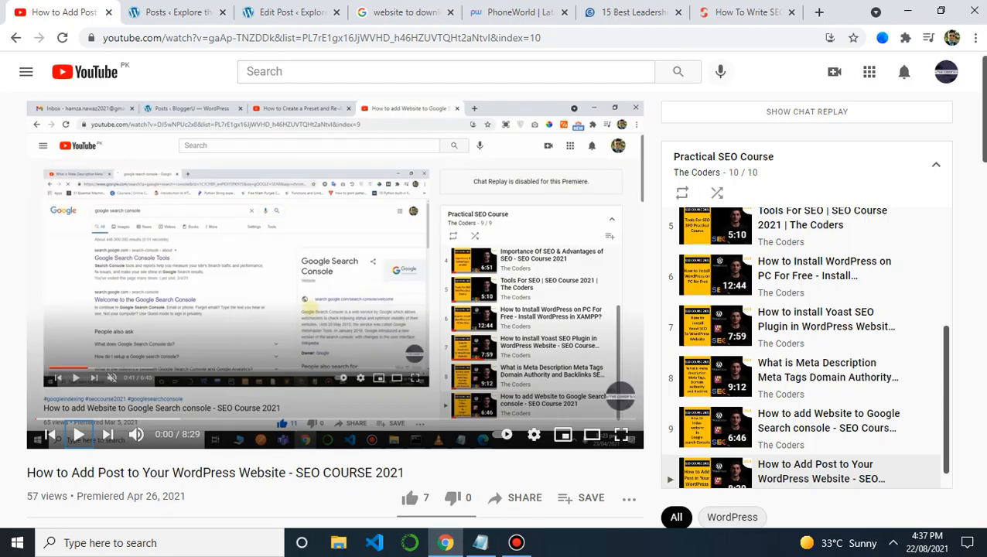